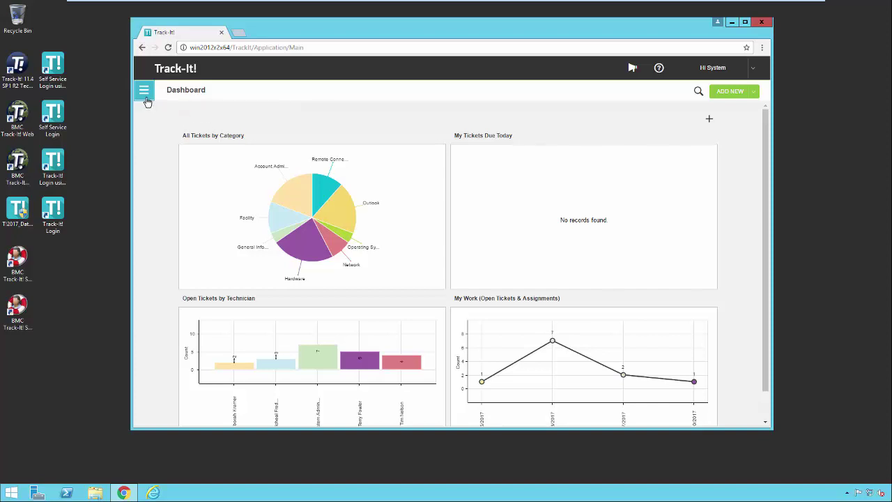
# - Go to Configuration > Form Definitions and list the Form Customization choices
pyautogui.click(145, 95)
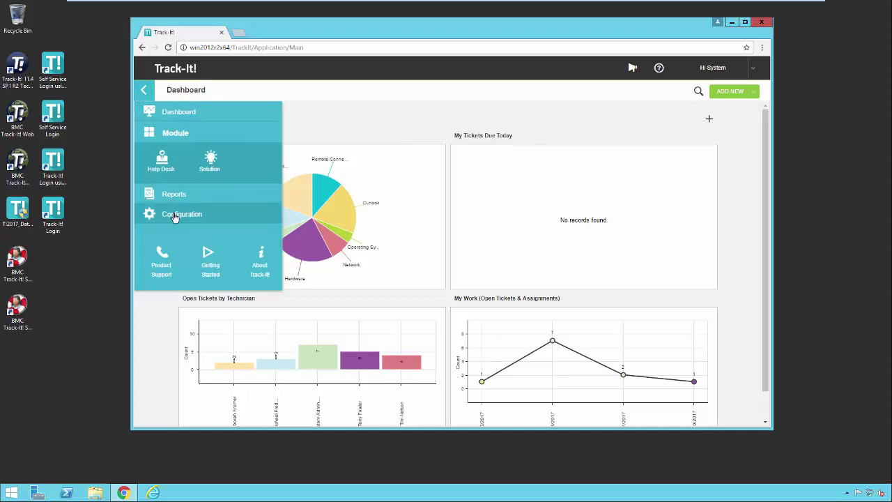
pyautogui.click(173, 214)
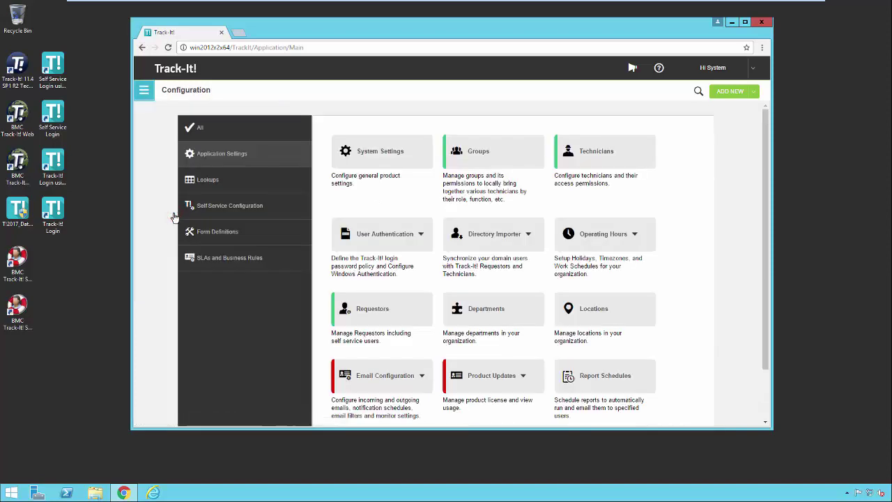
pyautogui.click(259, 237)
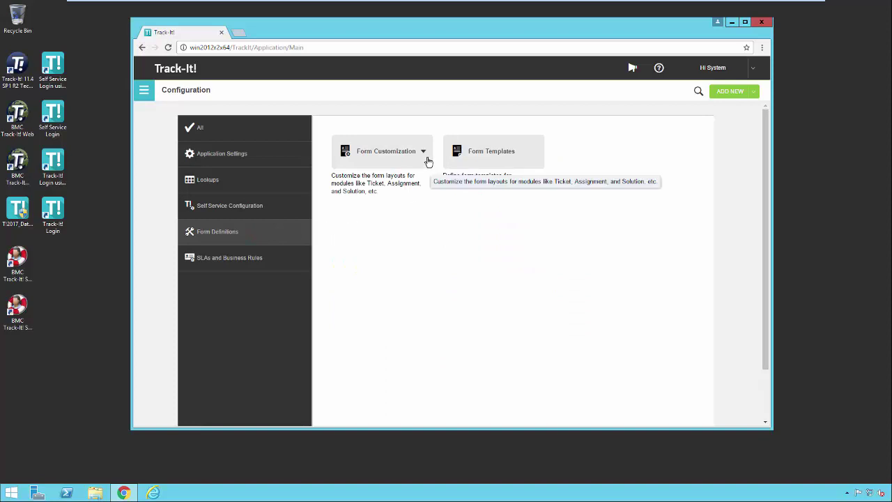
pyautogui.click(428, 159)
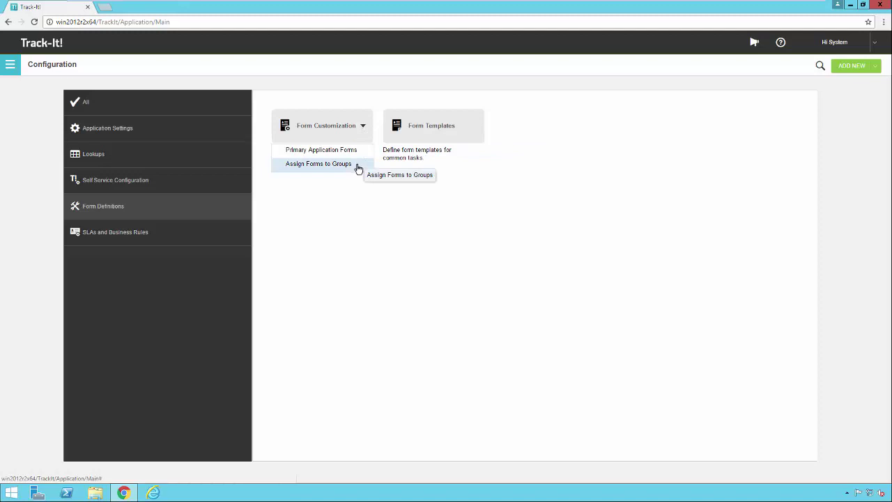
pyautogui.click(339, 166)
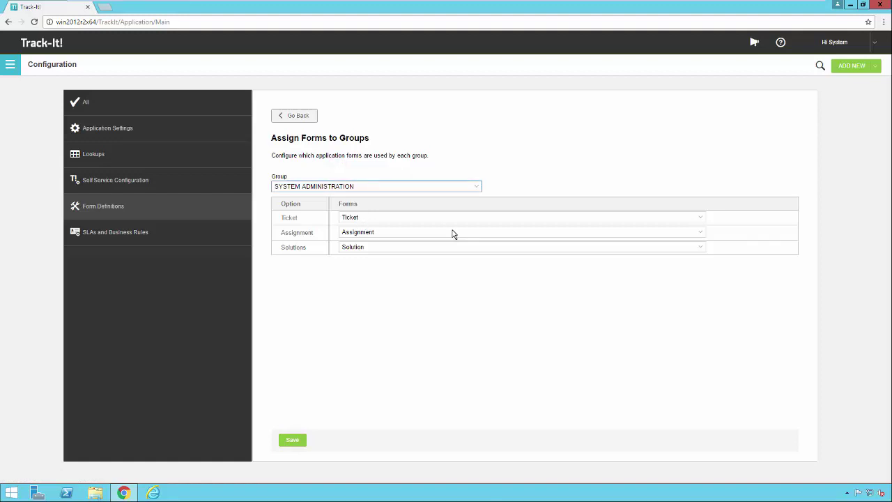
pyautogui.click(700, 218)
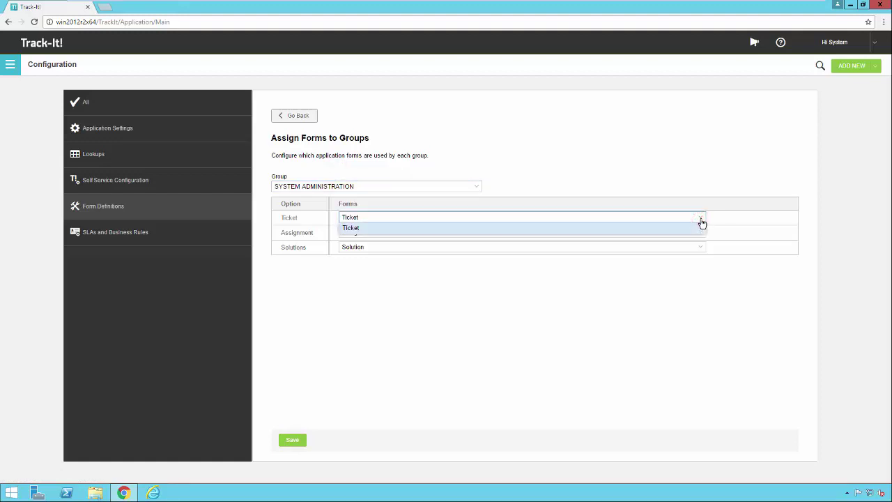
pyautogui.click(701, 221)
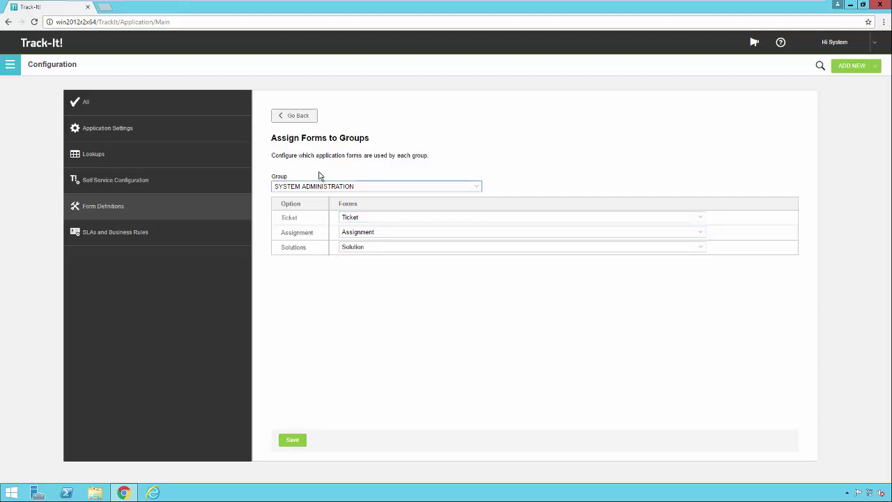
pyautogui.click(295, 116)
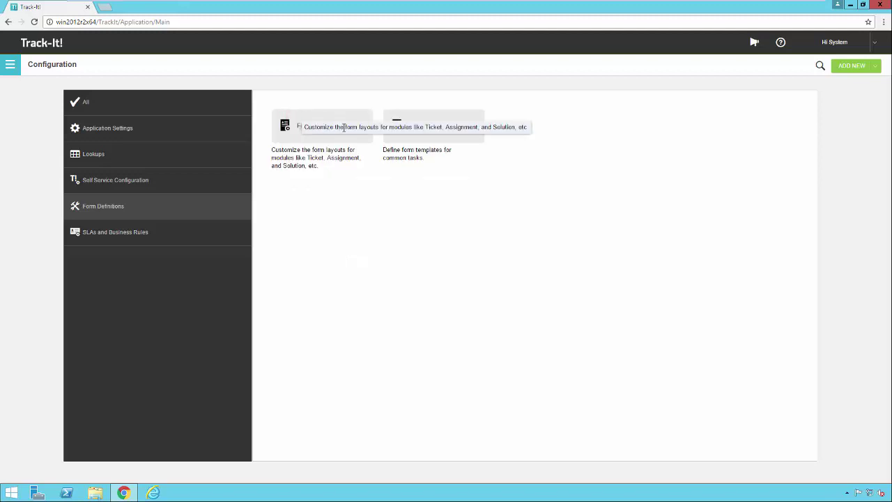
# - Open the Primary Application Forms list and start a new form
pyautogui.click(361, 126)
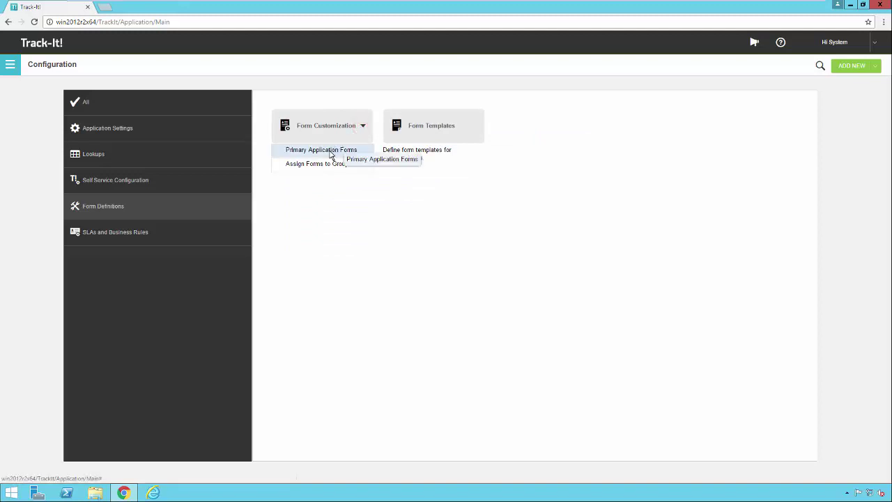
pyautogui.click(330, 152)
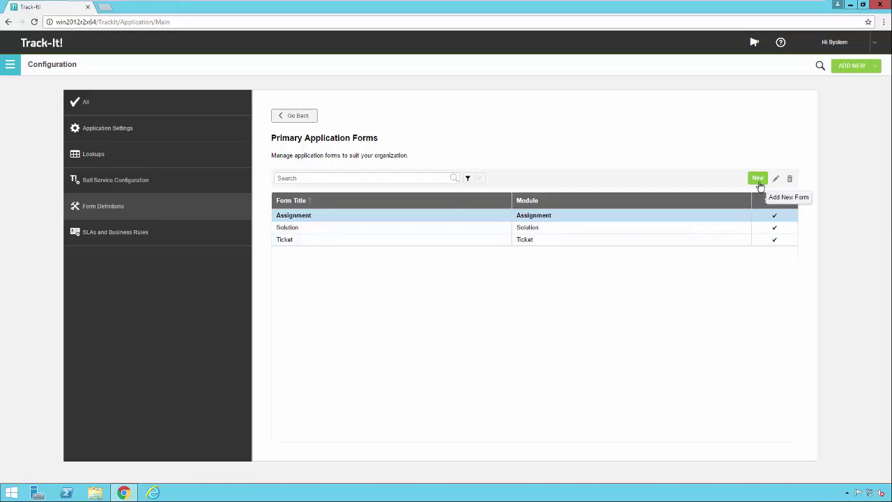
pyautogui.click(759, 180)
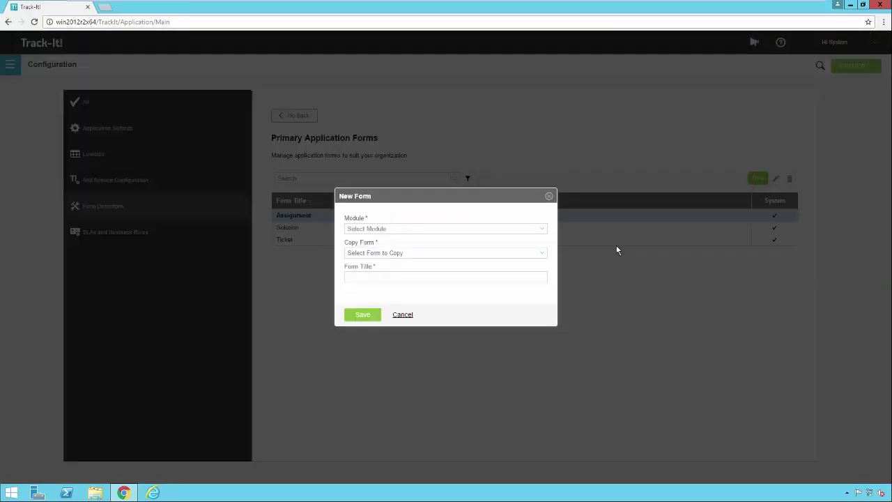
# - Set the new form's Module to Ticket and copy the Ticket form, ready for a title
pyautogui.click(541, 230)
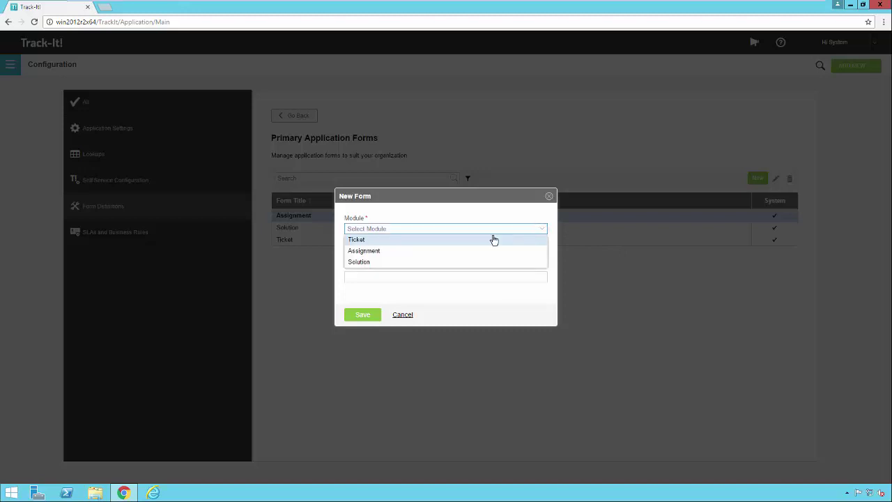
pyautogui.click(380, 241)
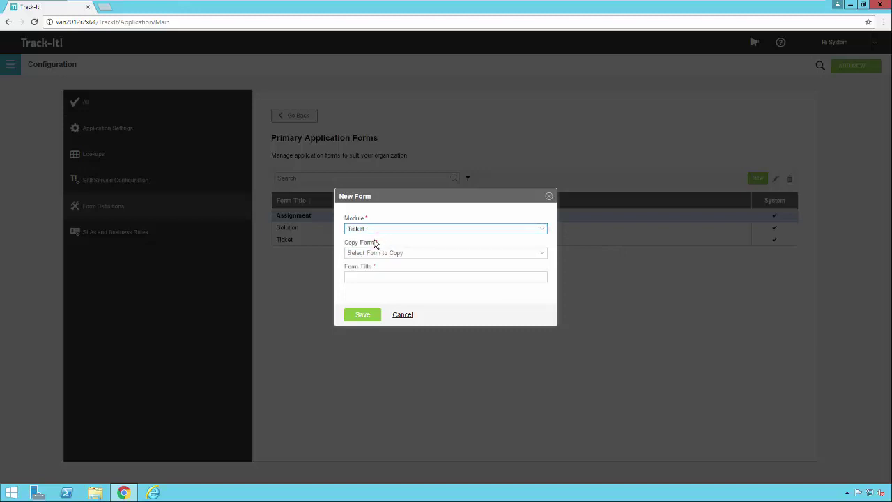
pyautogui.click(369, 255)
pyautogui.click(361, 262)
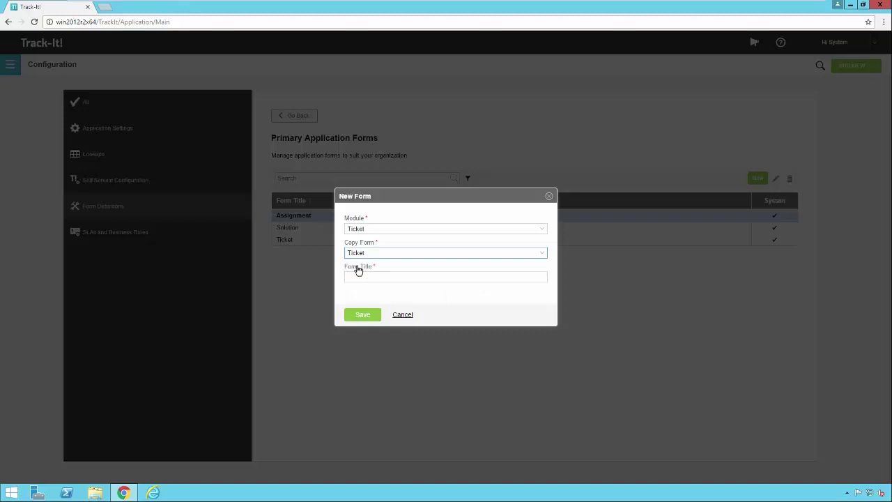
pyautogui.click(355, 276)
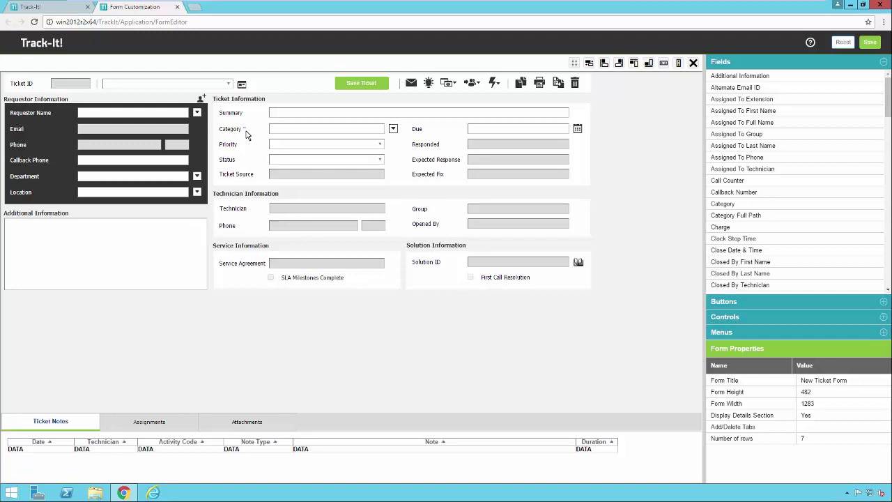
# - Shift the Summary field right and delete the Opened By field from Technician Information
pyautogui.click(297, 115)
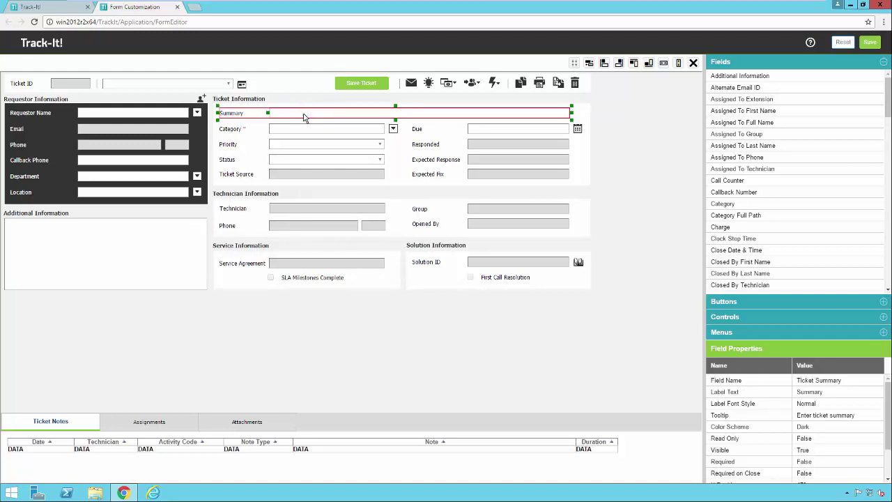
pyautogui.moveTo(571, 113); pyautogui.dragTo(530, 118)
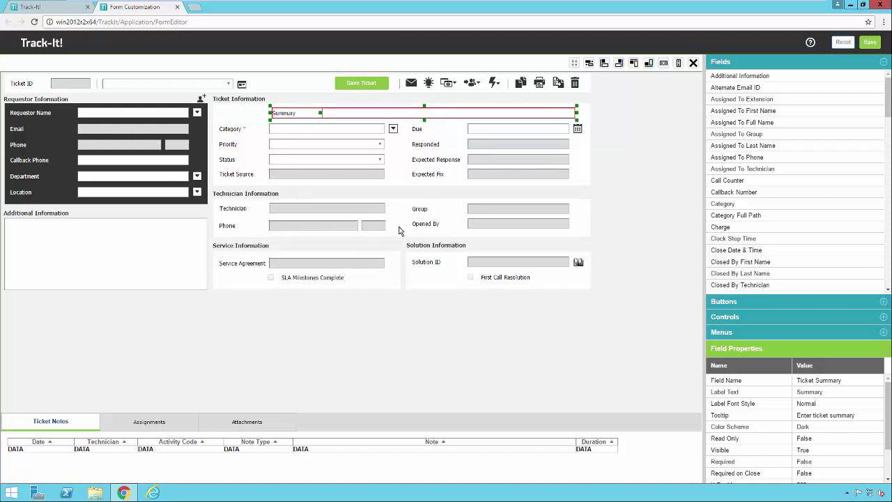
pyautogui.click(468, 229)
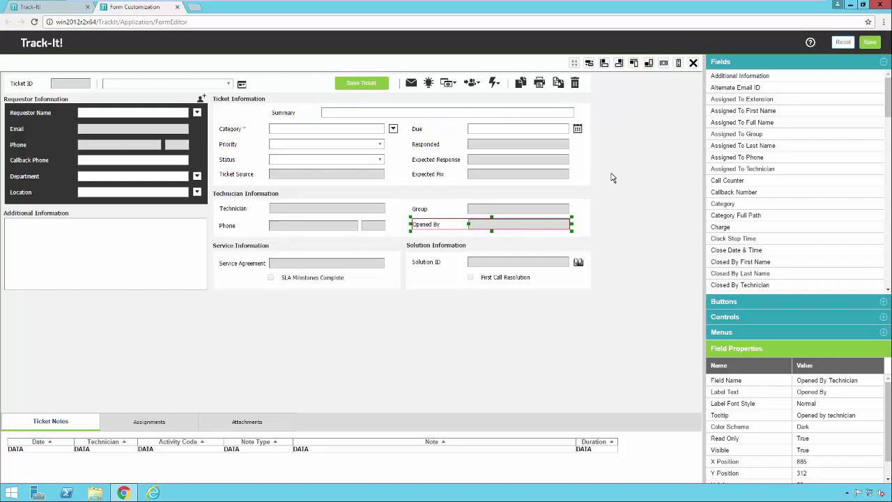
pyautogui.click(694, 64)
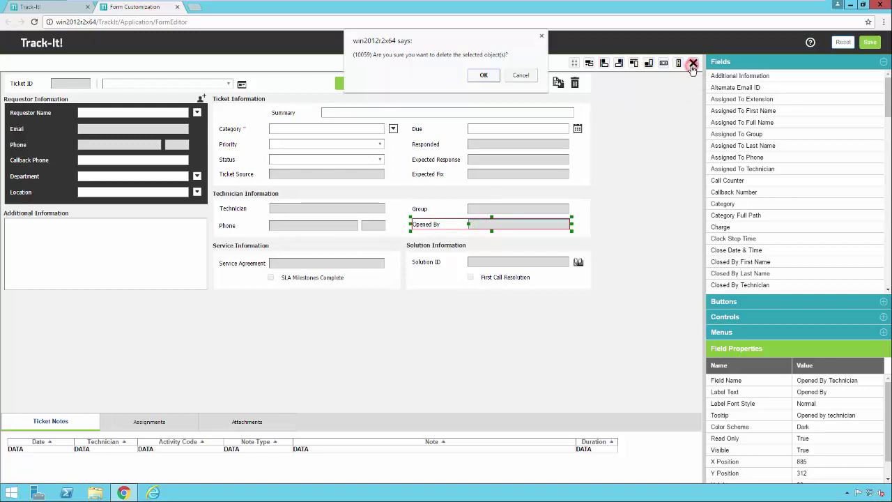
pyautogui.click(483, 76)
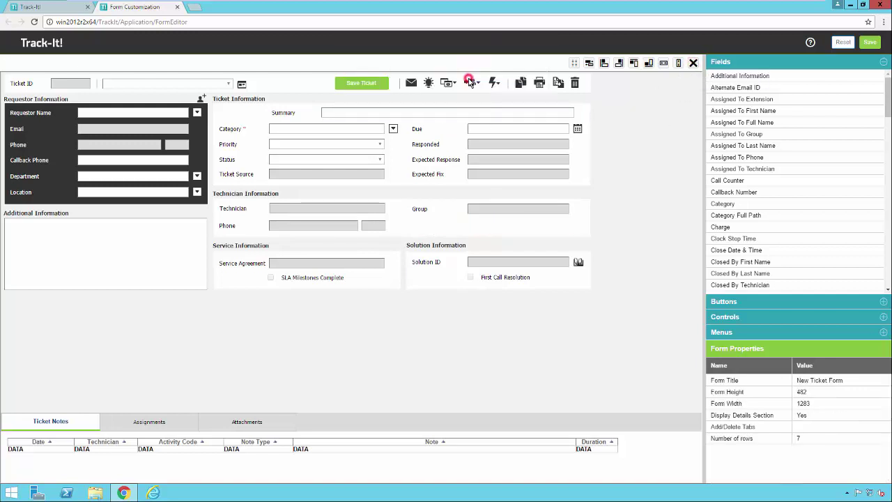
# - Attempt to delete the Technician Information section, then cancel to keep it
pyautogui.click(449, 233)
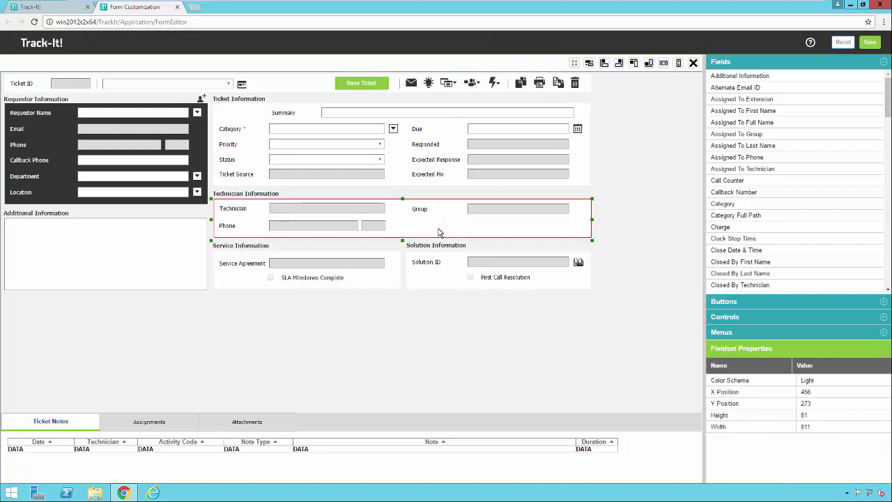
pyautogui.click(694, 63)
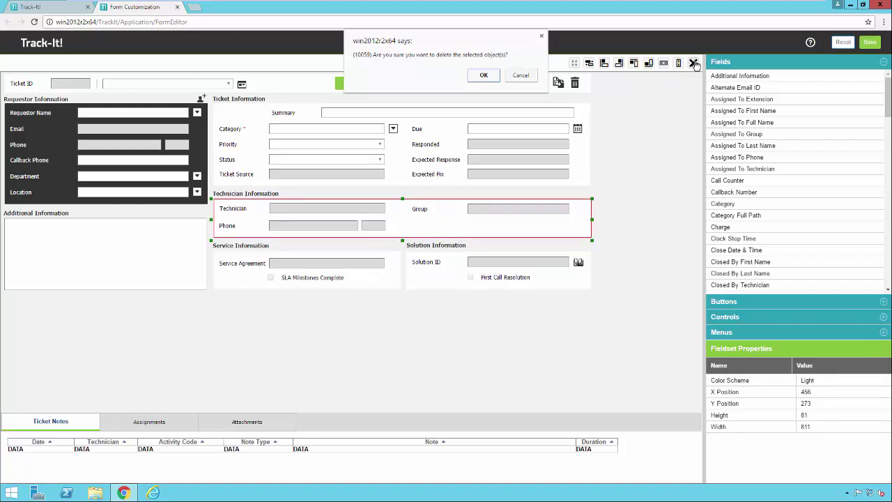
pyautogui.click(472, 81)
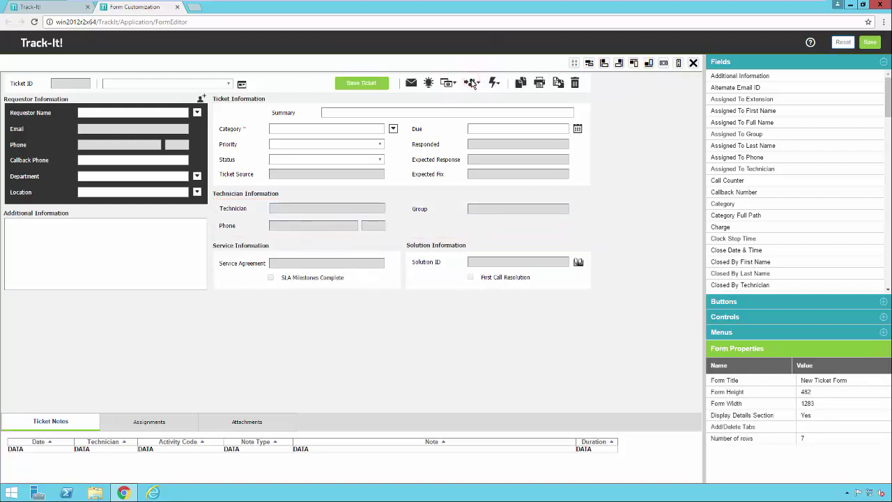
# - Stretch Service Information to height 235 and extend the Additional Information box downward
pyautogui.click(239, 290)
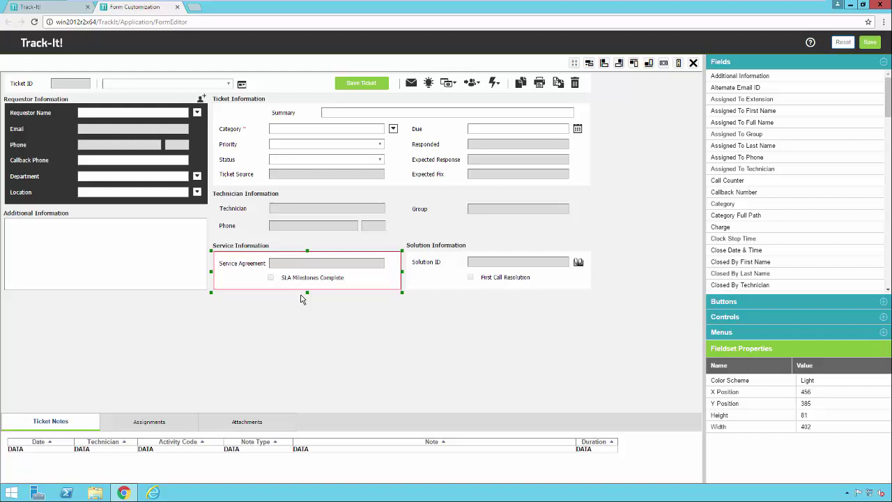
pyautogui.moveTo(306, 294); pyautogui.dragTo(307, 364)
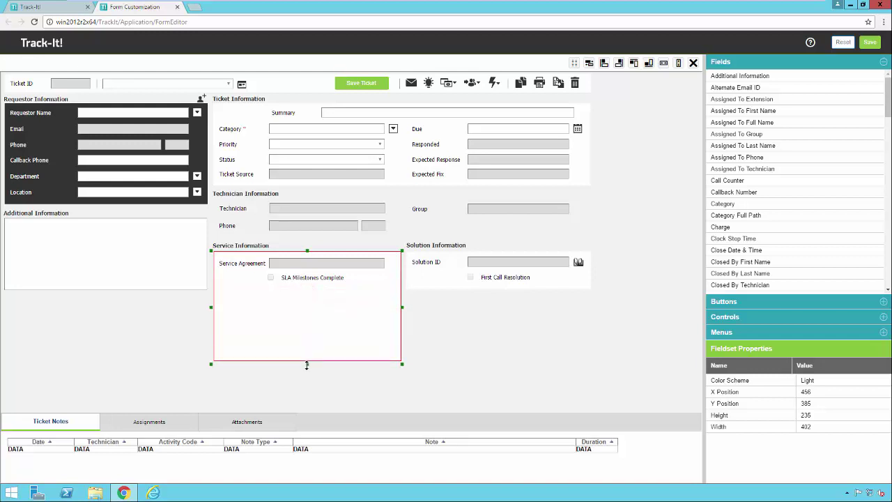
pyautogui.click(143, 286)
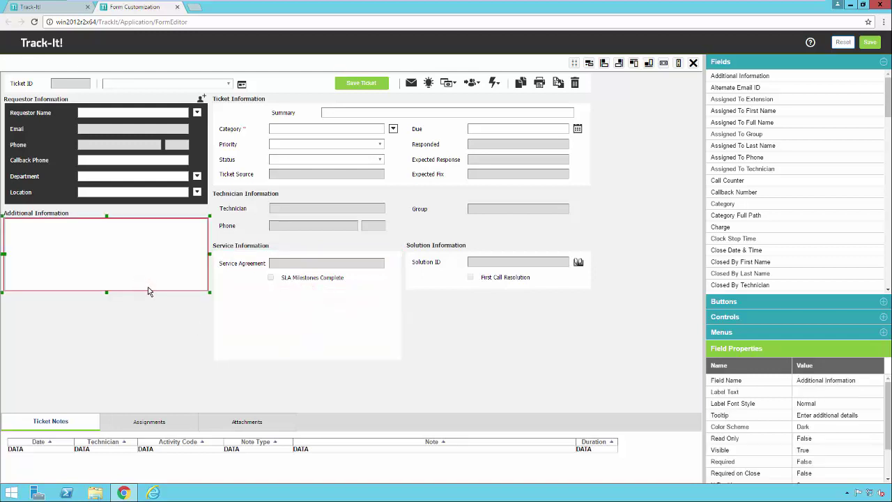
pyautogui.moveTo(107, 292); pyautogui.dragTo(106, 356)
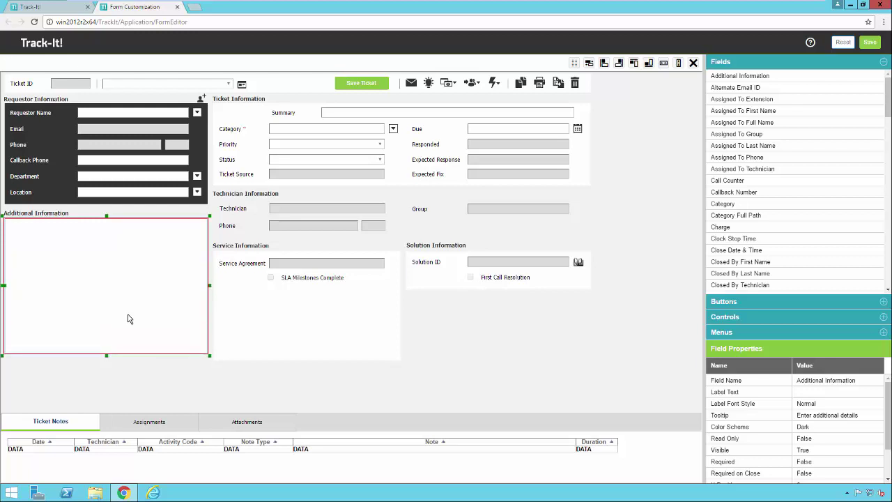
pyautogui.click(199, 145)
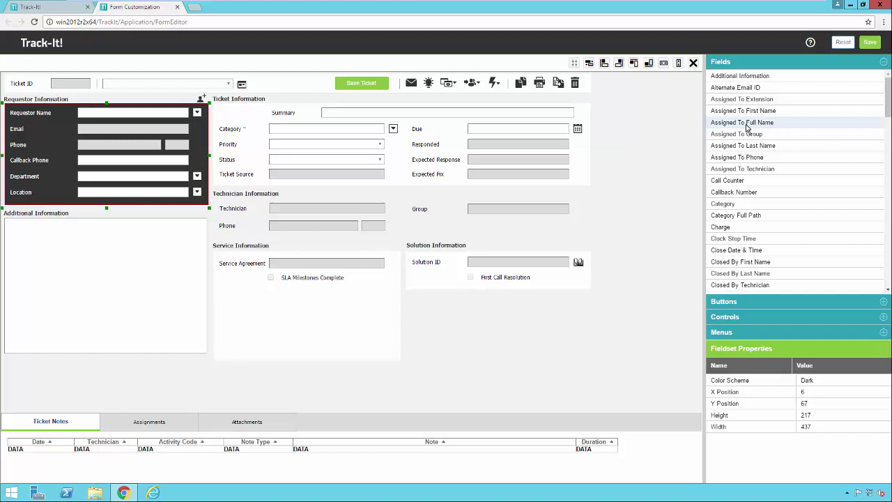
# - Drop Assigned To Full Name below SLA Milestones Complete and widen the field and its label
pyautogui.moveTo(747, 126); pyautogui.dragTo(235, 297)
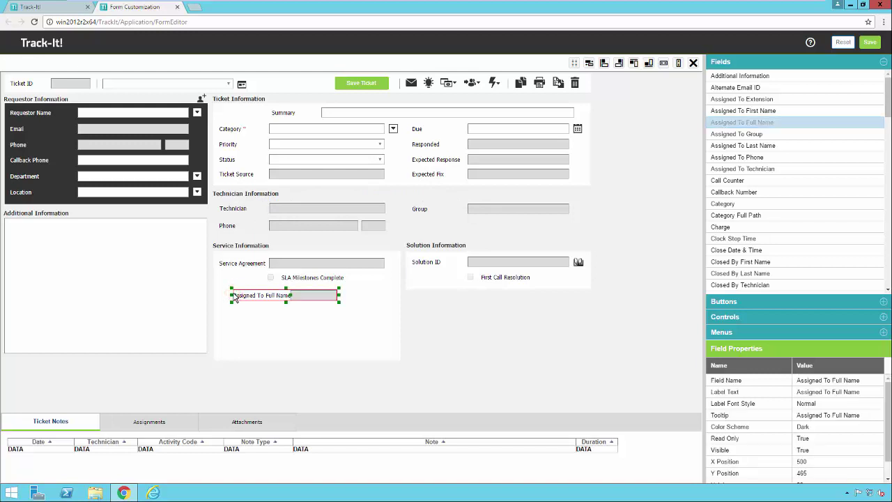
pyautogui.moveTo(339, 295); pyautogui.dragTo(383, 299)
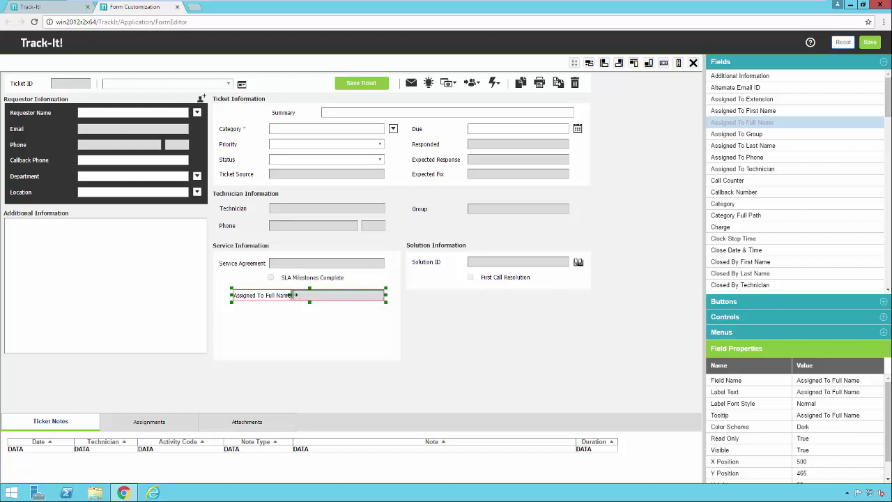
pyautogui.moveTo(295, 295); pyautogui.dragTo(300, 295)
# - Shorten the new field's label to 'Full Name' and narrow its label area
pyautogui.click(824, 393)
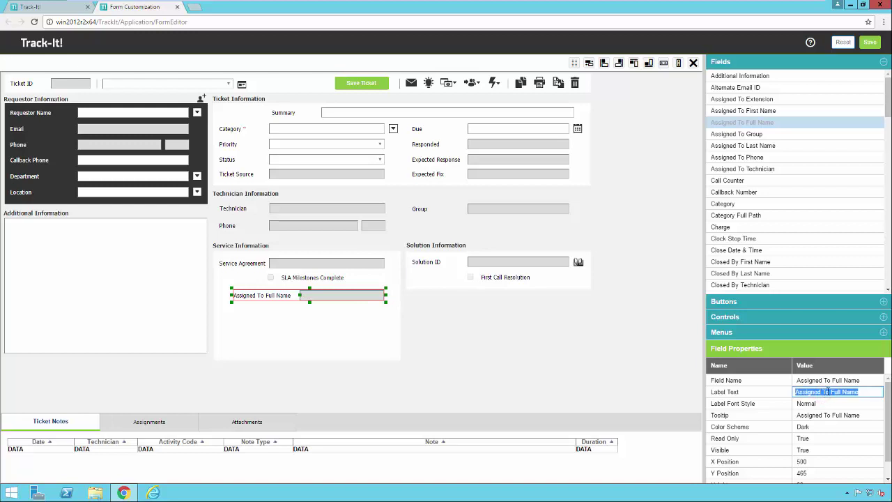
pyautogui.press('End')
pyautogui.press('BackSpace')
pyautogui.press('BackSpace')
pyautogui.press('BackSpace')
pyautogui.press('BackSpace')
pyautogui.press('BackSpace')
pyautogui.press('BackSpace')
pyautogui.press('BackSpace')
pyautogui.press('BackSpace')
pyautogui.press('BackSpace')
pyautogui.press('BackSpace')
pyautogui.press('BackSpace')
pyautogui.press('BackSpace')
pyautogui.click(844, 404)
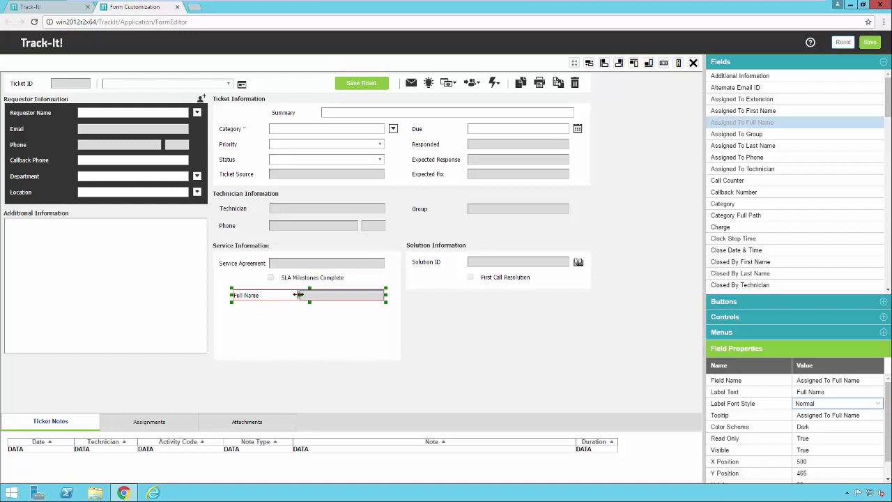
pyautogui.moveTo(298, 295); pyautogui.dragTo(264, 295)
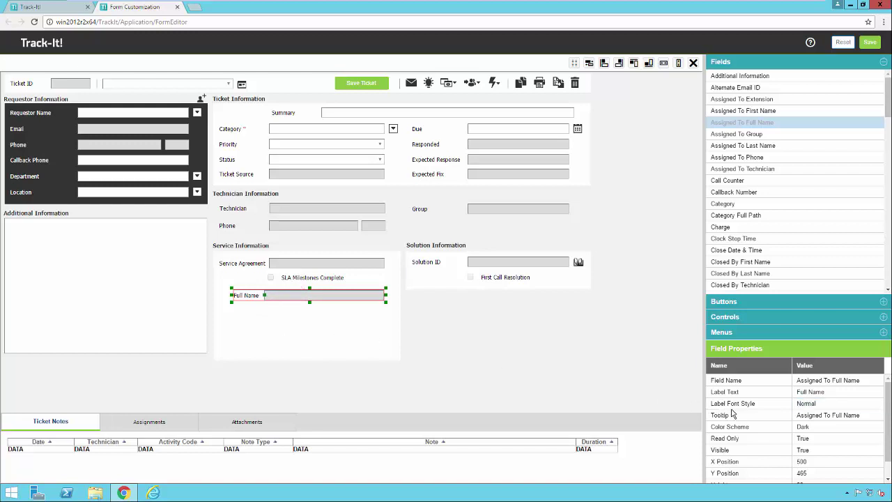
# - Make the Full Name label Bold with Light colour scheme, move it to Requestor Information, then delete
pyautogui.click(849, 407)
pyautogui.click(876, 404)
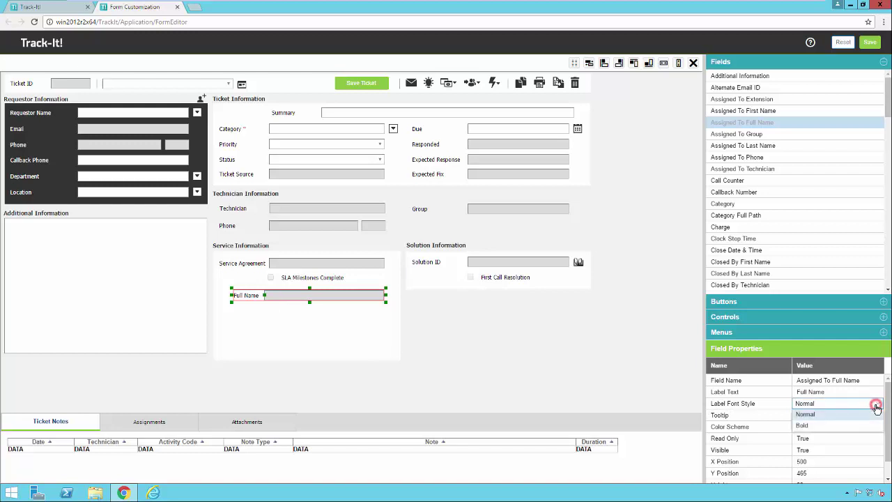
pyautogui.click(821, 426)
pyautogui.click(822, 420)
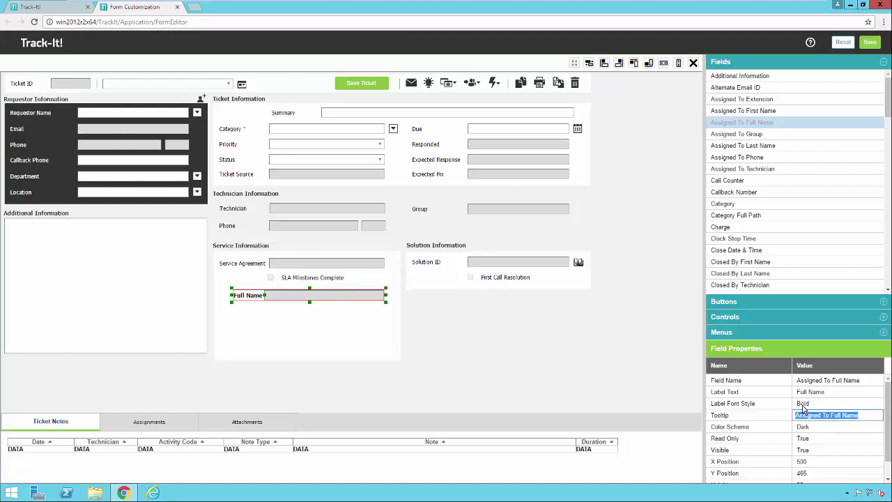
pyautogui.click(833, 428)
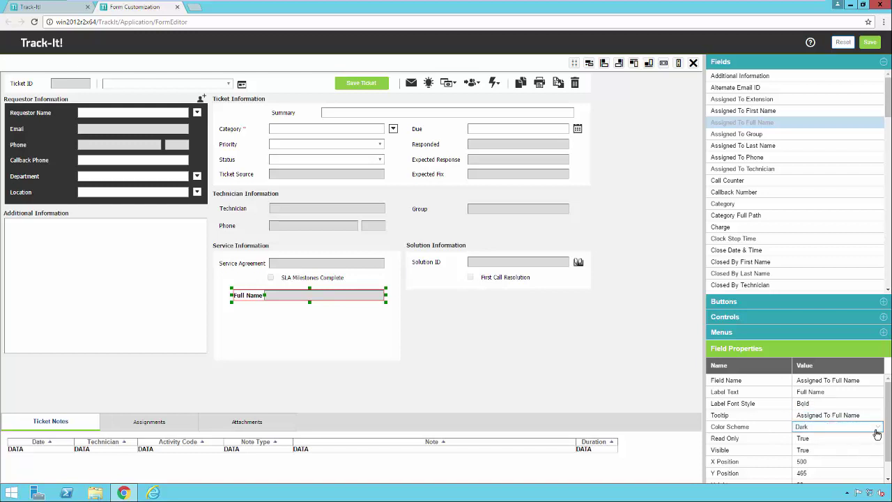
pyautogui.click(877, 432)
pyautogui.click(815, 438)
pyautogui.click(819, 438)
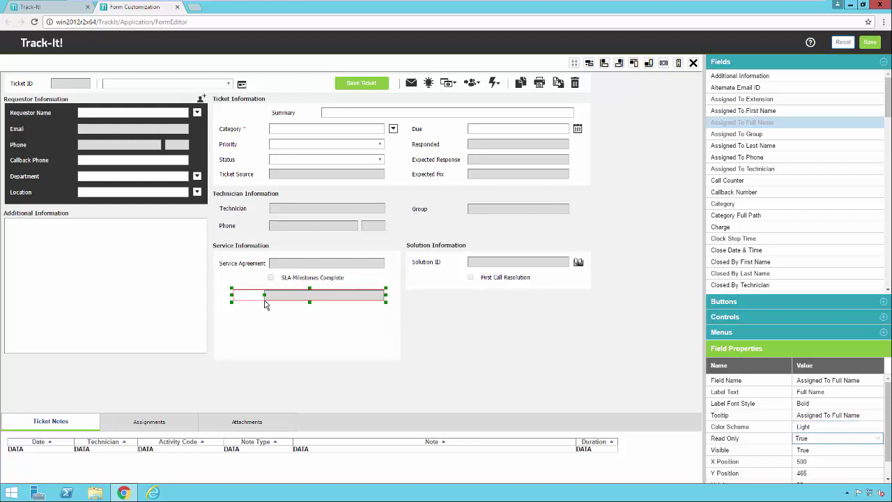
pyautogui.moveTo(278, 297); pyautogui.dragTo(94, 204)
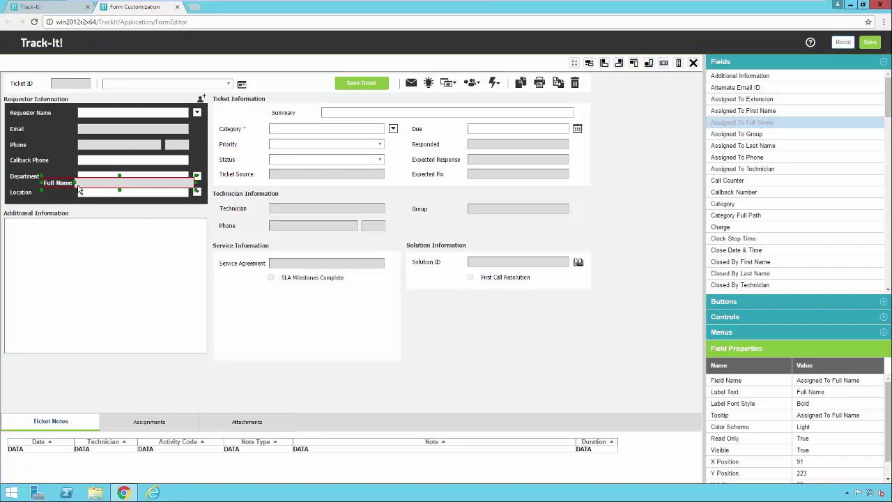
pyautogui.click(695, 65)
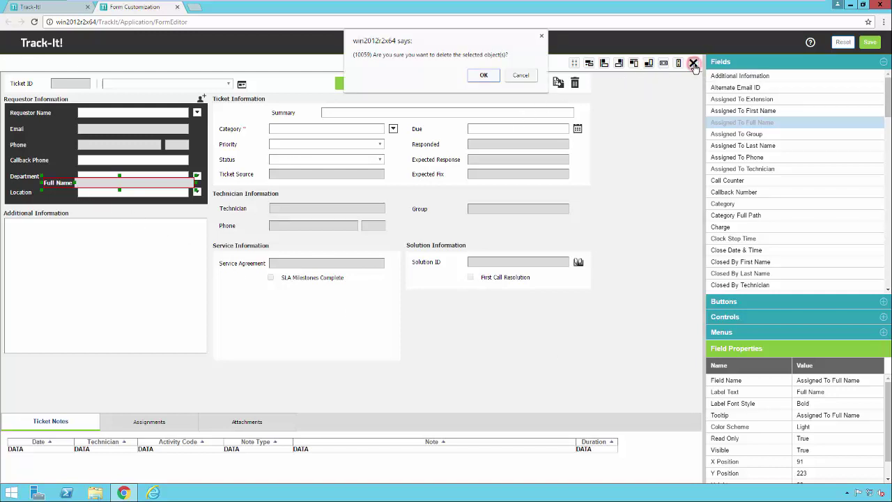
# - Confirm the Full Name deletion, then review the Group field's 'Assigned to group' tooltip
pyautogui.click(492, 76)
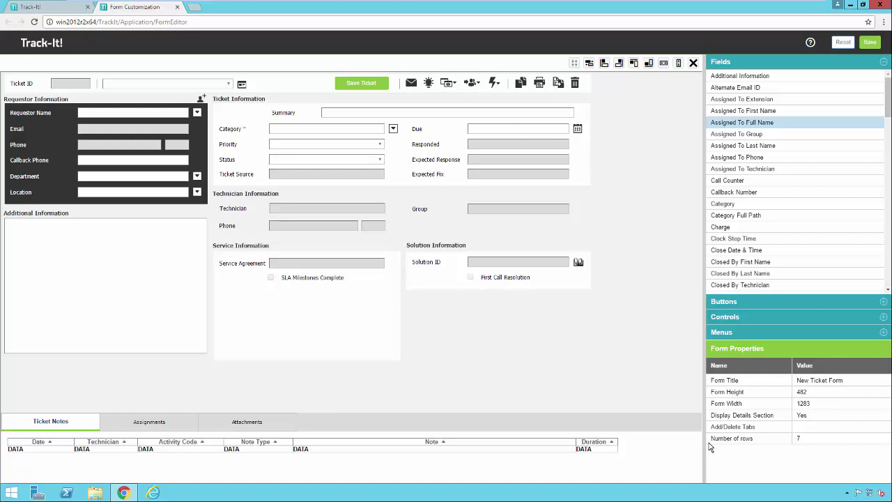
pyautogui.click(528, 213)
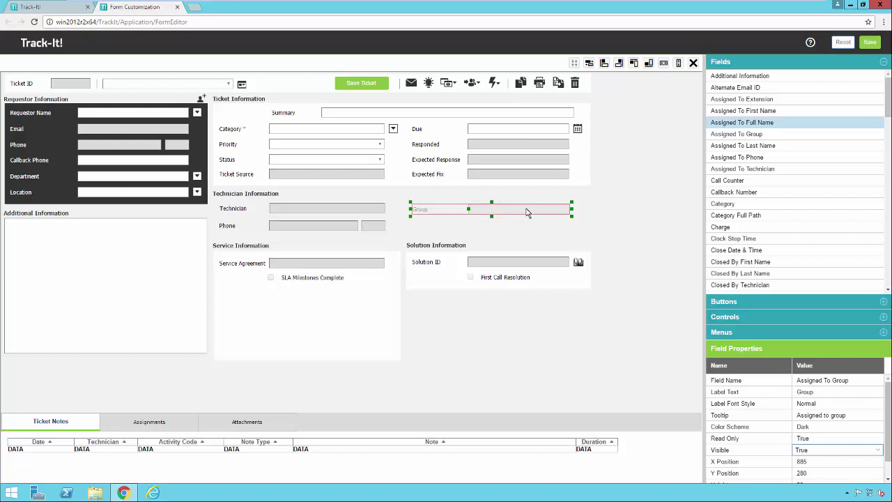
pyautogui.click(815, 415)
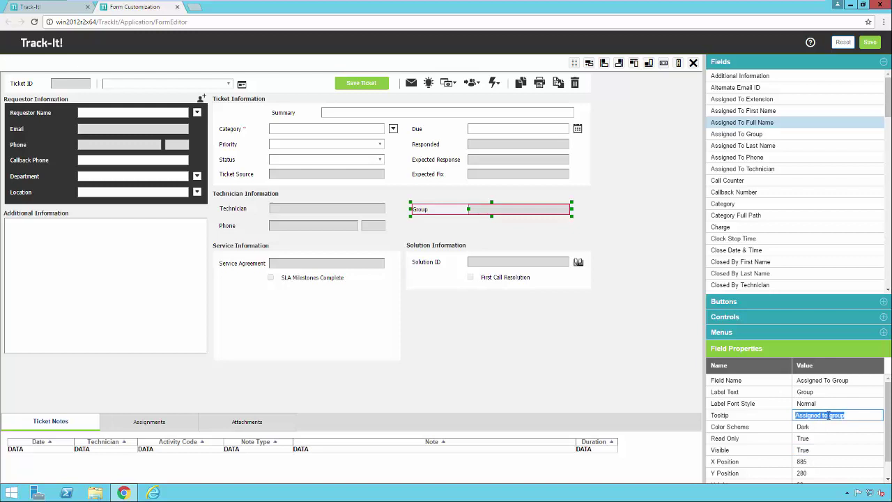
pyautogui.scroll(-1, 826, 439)
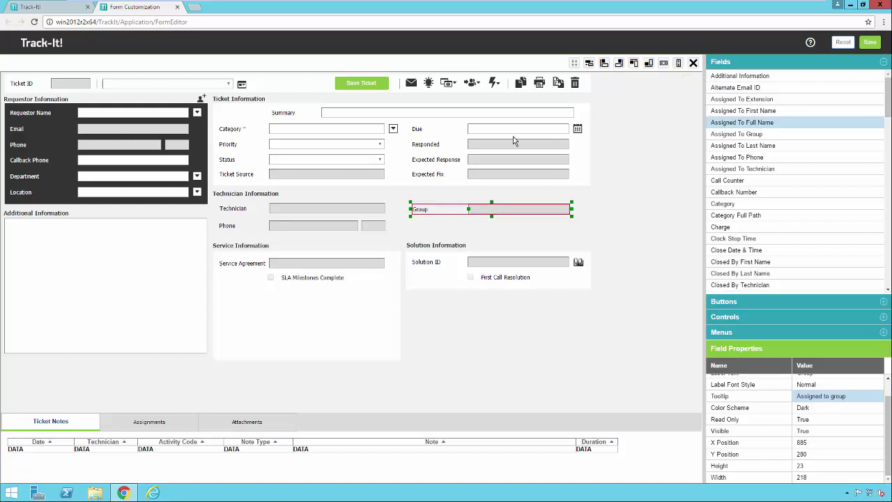
# - Multi-select the Responded, Expected Response and Expected Fix fields
pyautogui.click(495, 148)
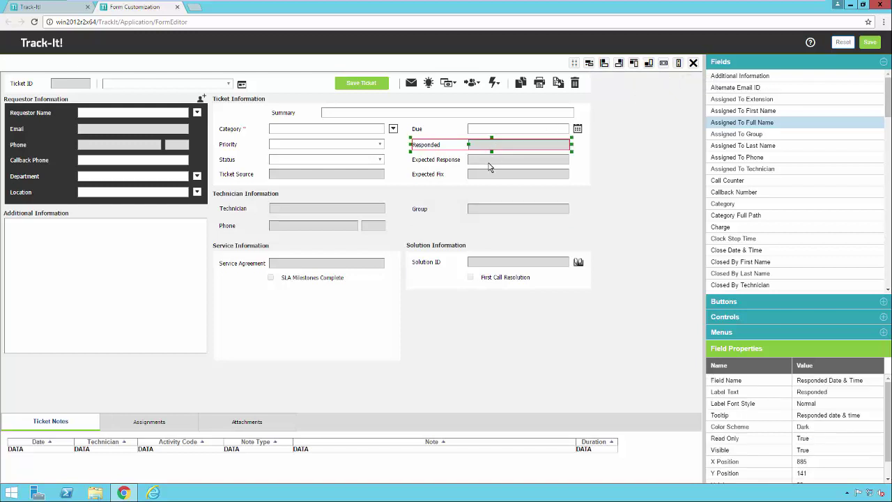
pyautogui.keyDown('ctrl'); pyautogui.click(488, 160); pyautogui.keyUp('ctrl')
pyautogui.keyDown('ctrl'); pyautogui.click(488, 174); pyautogui.keyUp('ctrl')
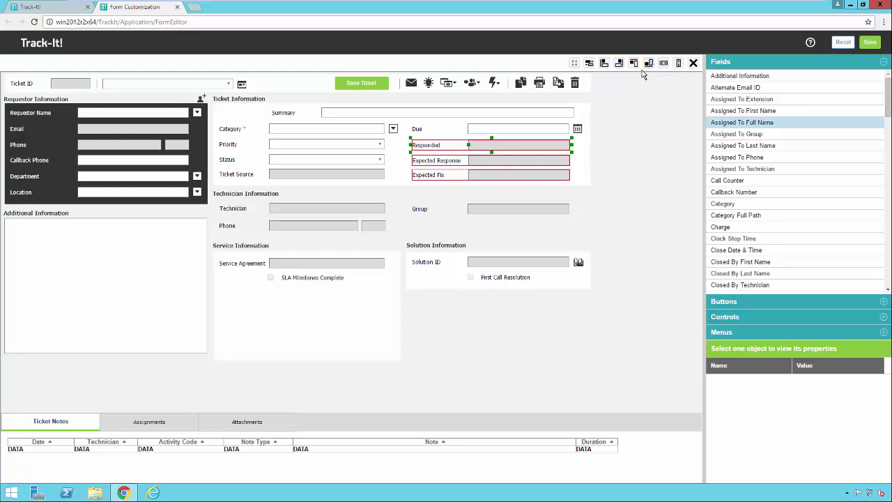
# - Align Expected Fix with Ticket Source by bottom and top edges, then open Tab Order
pyautogui.click(353, 176)
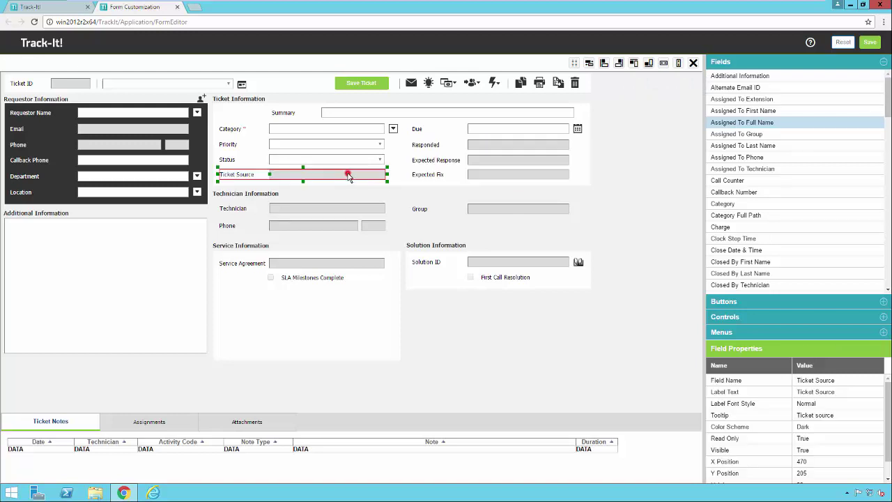
pyautogui.keyDown('ctrl'); pyautogui.click(474, 176); pyautogui.keyUp('ctrl')
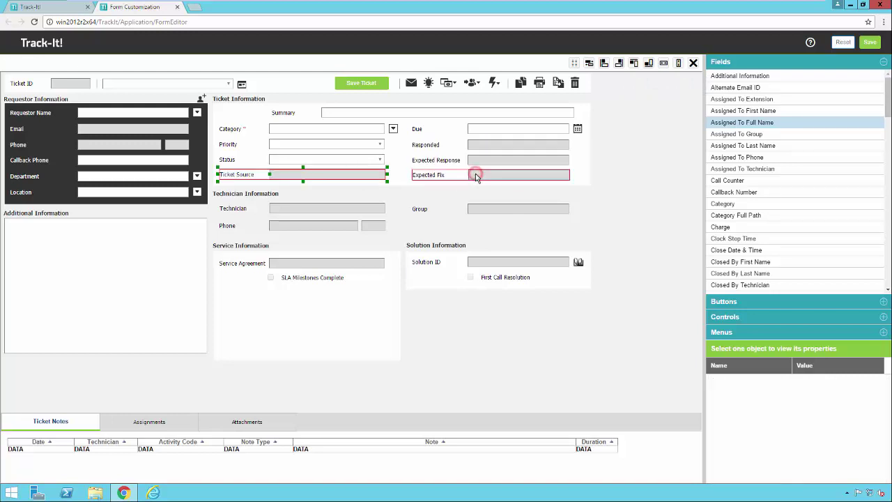
pyautogui.click(649, 66)
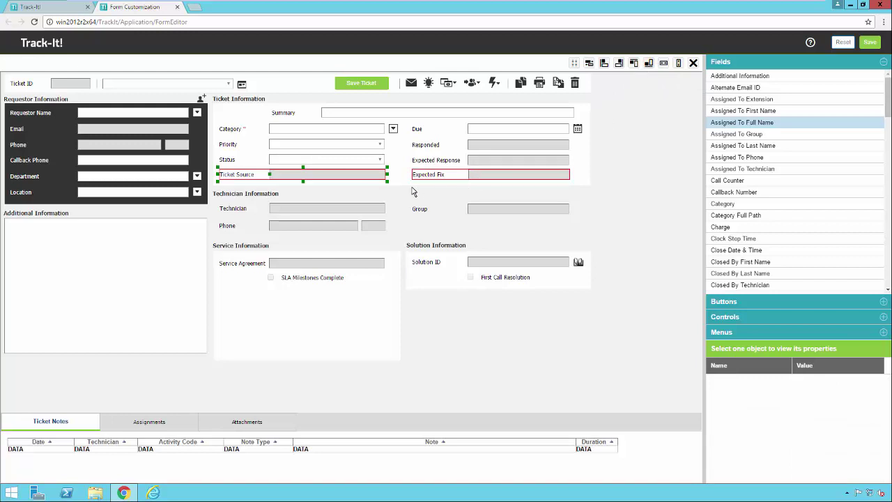
pyautogui.click(635, 68)
pyautogui.click(321, 132)
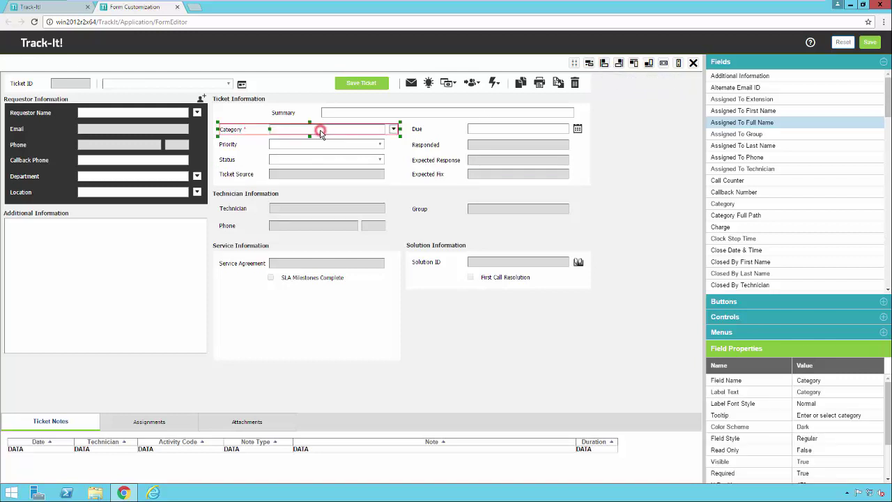
pyautogui.click(590, 65)
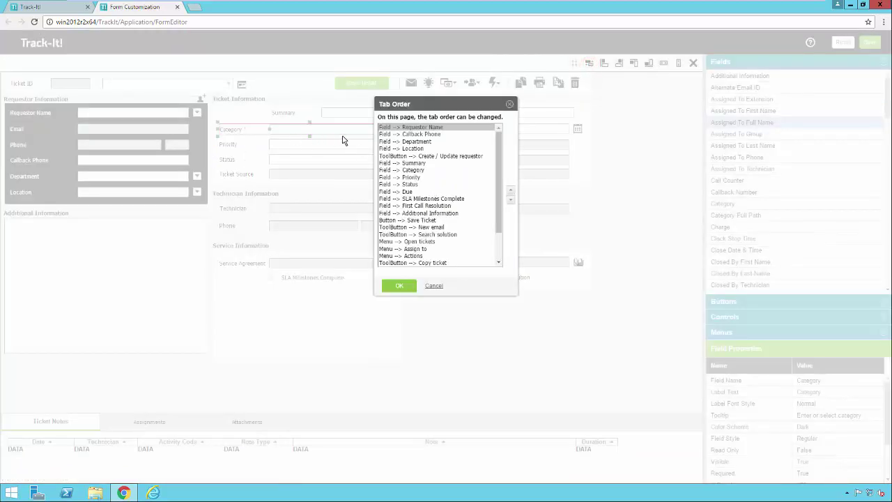
# - Pick Callback Phone in the Tab Order list, then cancel without changes
pyautogui.click(405, 134)
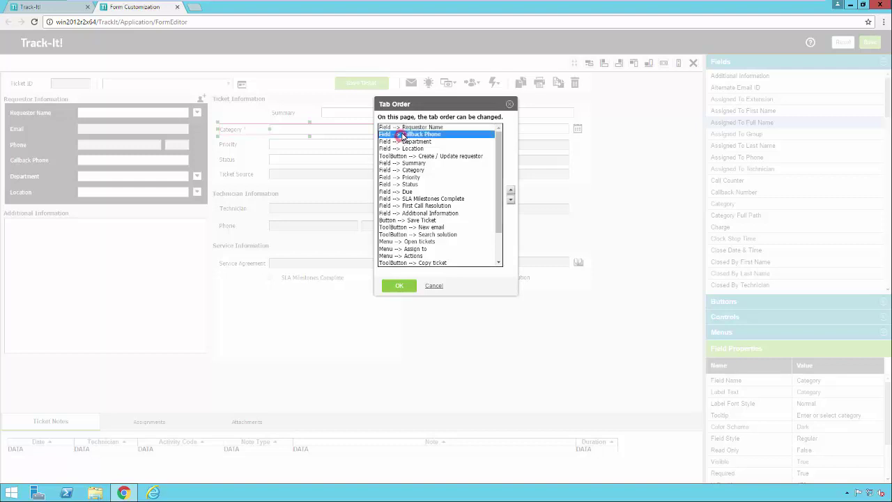
pyautogui.click(432, 286)
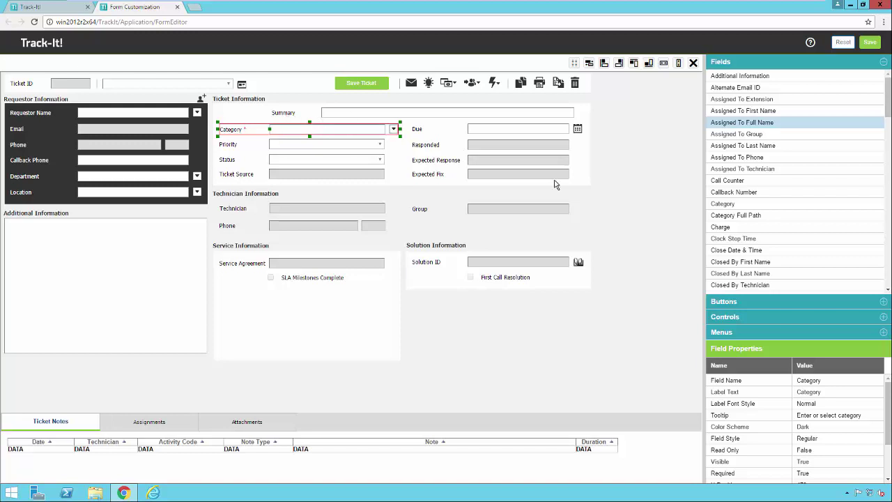
# - Toggle Category's Read Only to True and back to False, then check its Required value
pyautogui.click(830, 450)
pyautogui.click(877, 453)
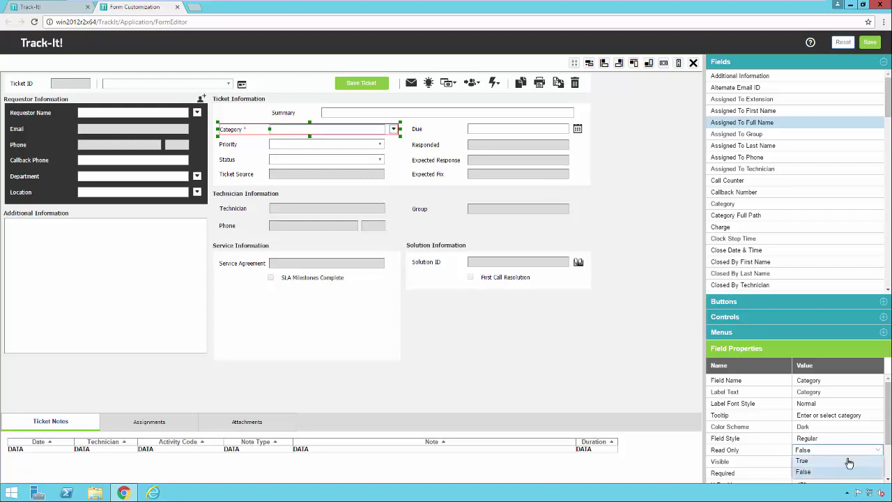
pyautogui.click(847, 460)
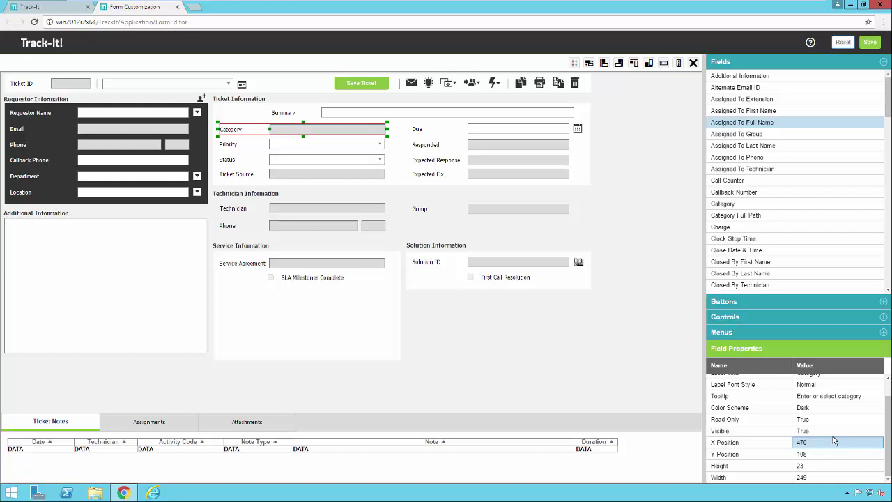
pyautogui.click(842, 420)
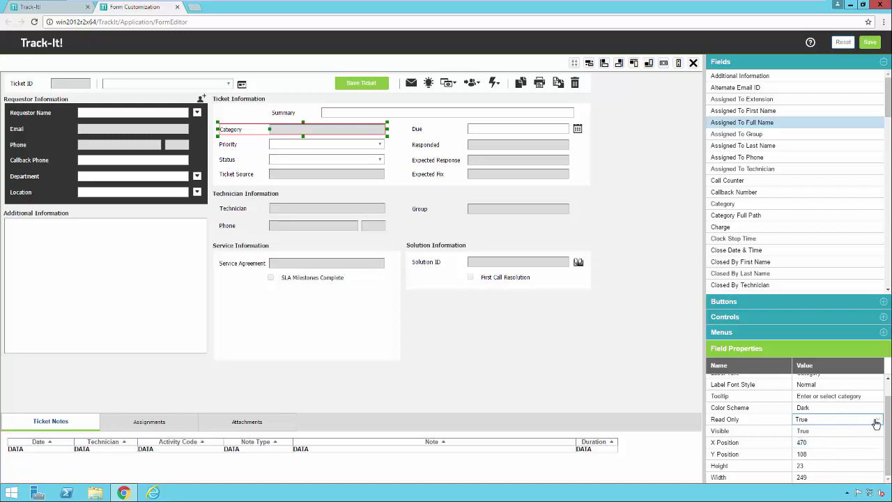
pyautogui.click(877, 419)
pyautogui.click(821, 442)
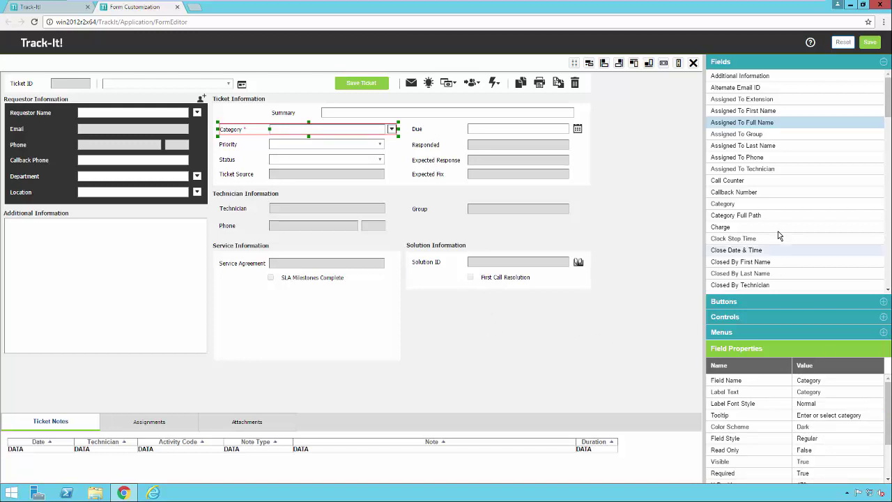
pyautogui.scroll(-3, 817, 445)
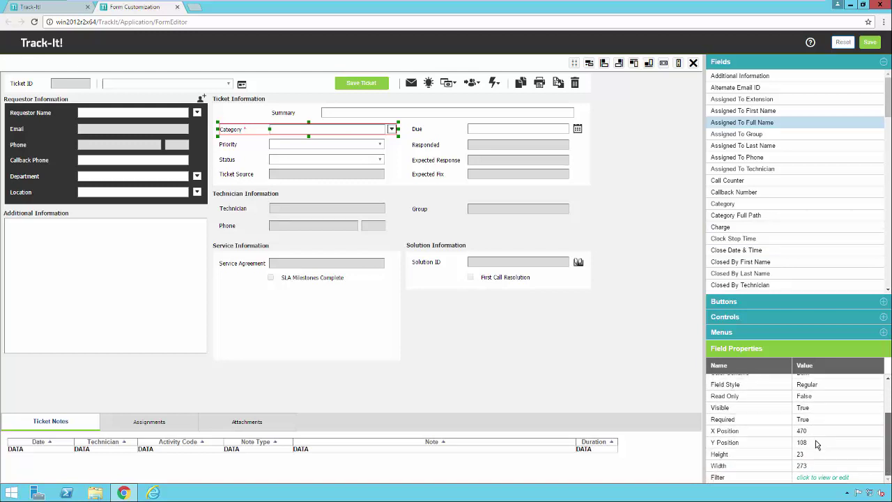
pyautogui.click(805, 422)
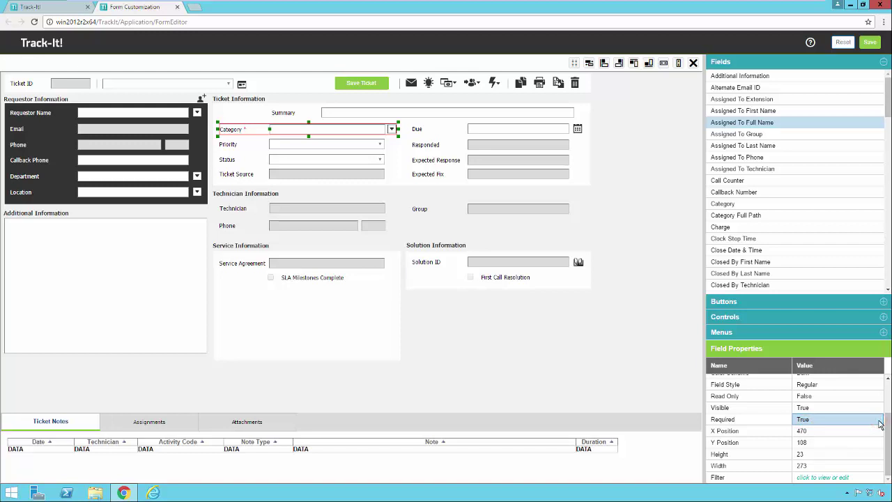
pyautogui.click(802, 422)
# - Set the Priority field's Required property to True
pyautogui.click(309, 147)
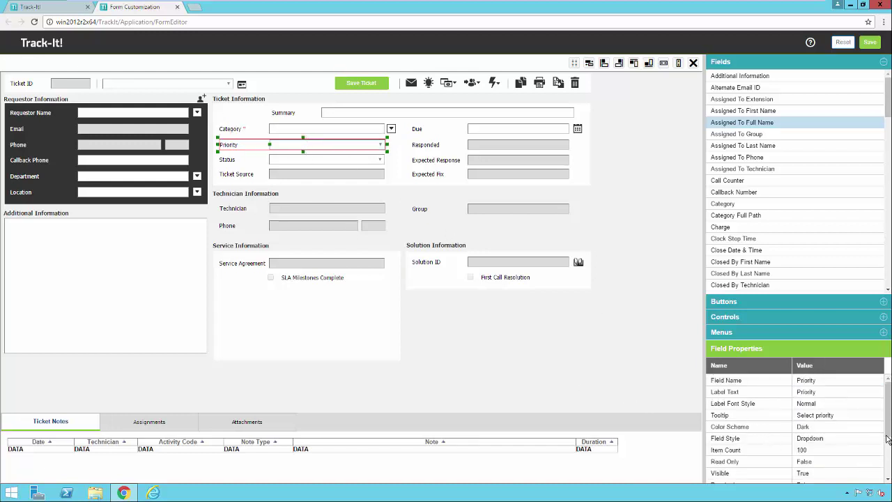
pyautogui.moveTo(888, 439); pyautogui.dragTo(888, 476)
pyautogui.click(843, 412)
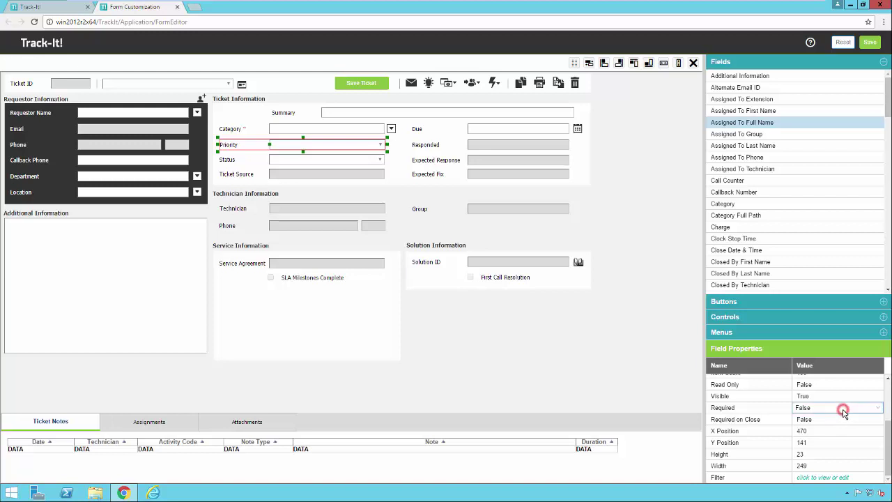
pyautogui.click(876, 411)
pyautogui.click(809, 419)
pyautogui.click(811, 421)
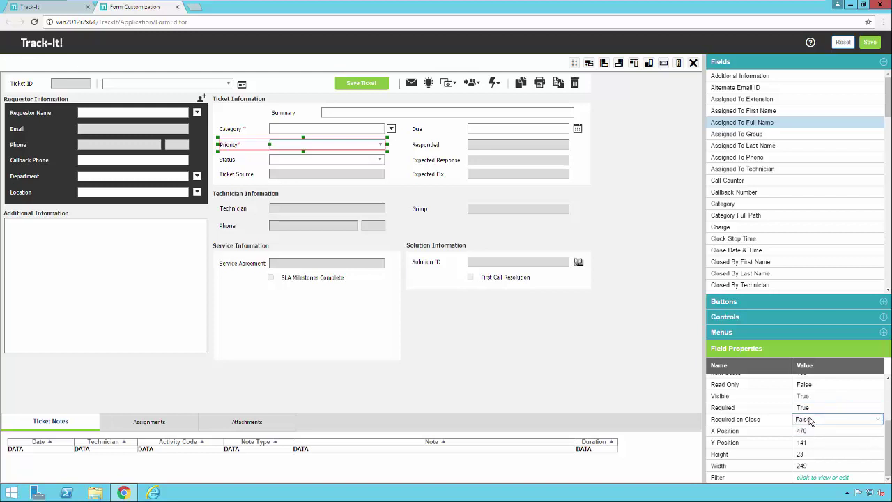
# - Give the Priority field a filter of Priority Name equals High, then close the filter window
pyautogui.click(822, 479)
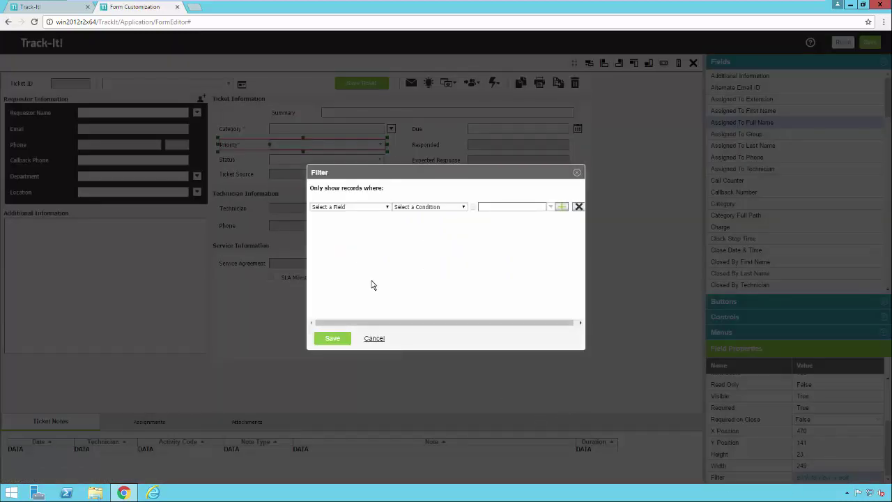
pyautogui.click(386, 207)
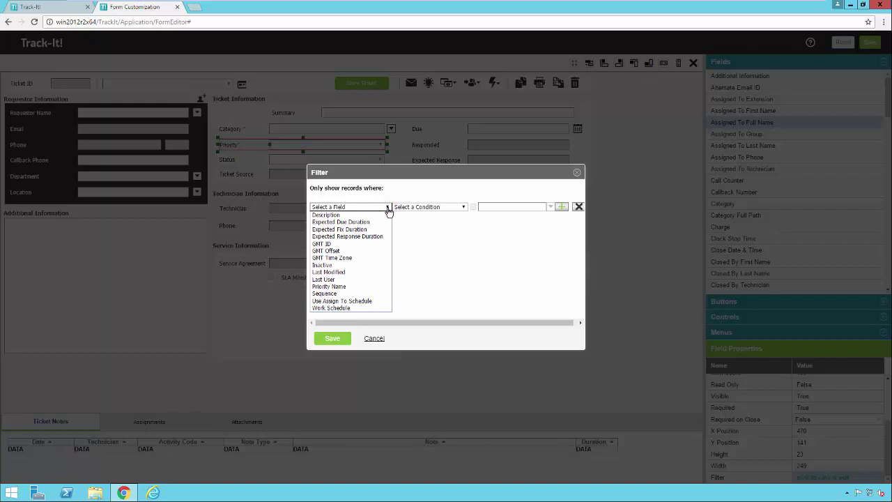
pyautogui.click(335, 286)
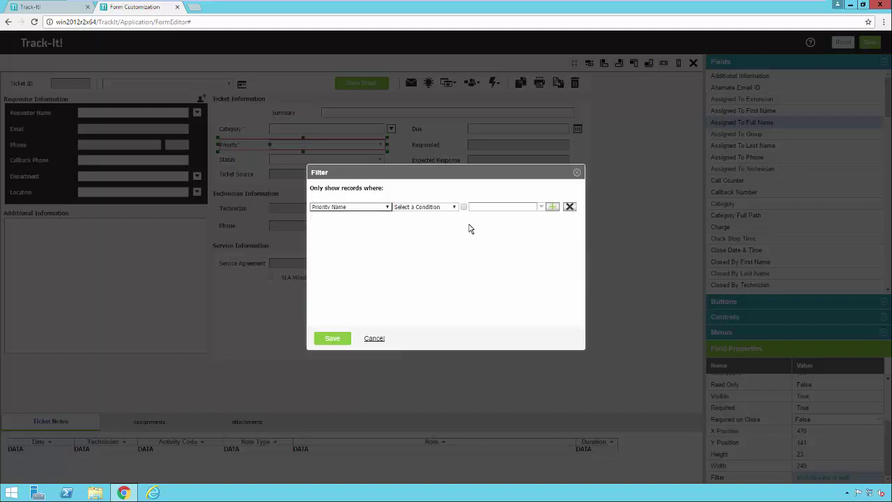
pyautogui.click(454, 207)
pyautogui.click(418, 214)
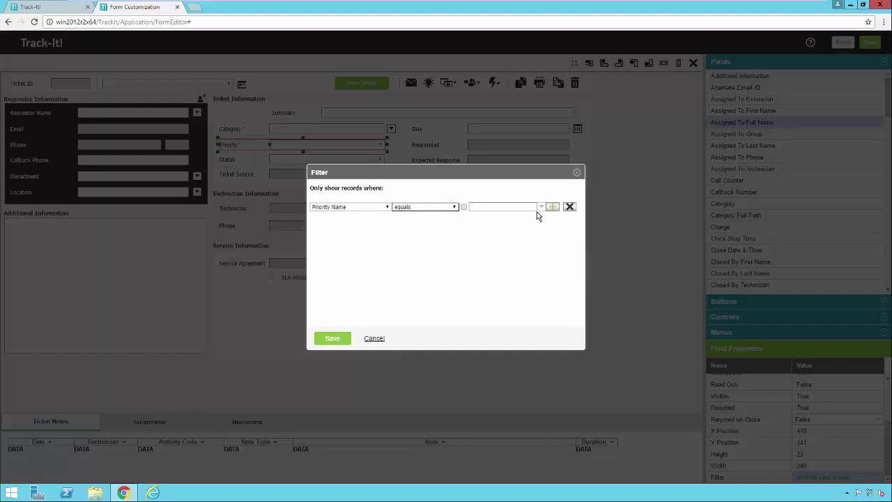
pyautogui.click(480, 207)
pyautogui.write('H')
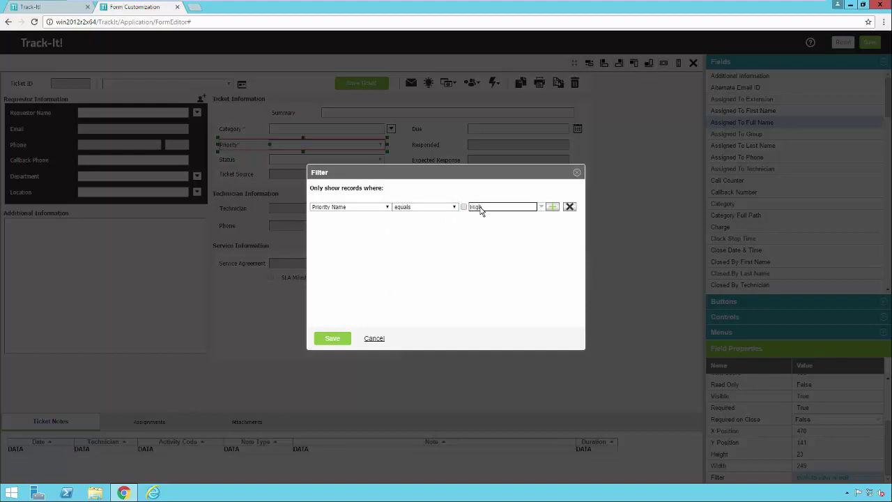
pyautogui.write('igh')
pyautogui.click(552, 207)
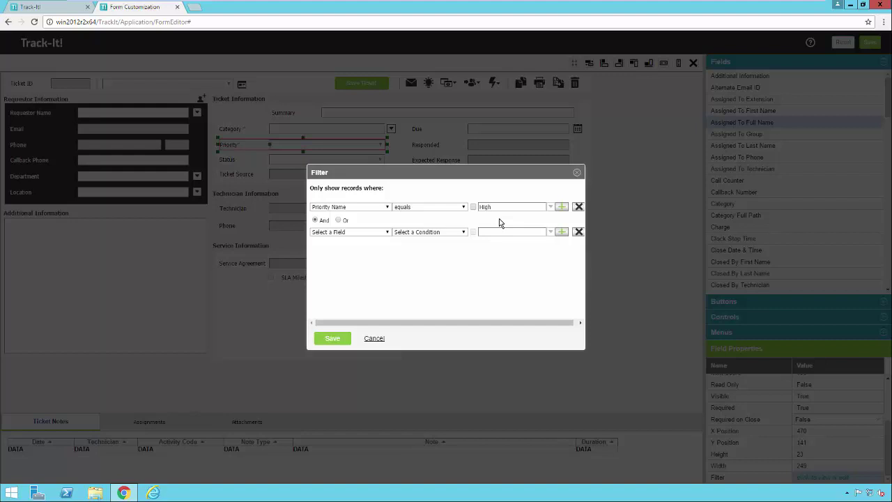
pyautogui.press('Escape')
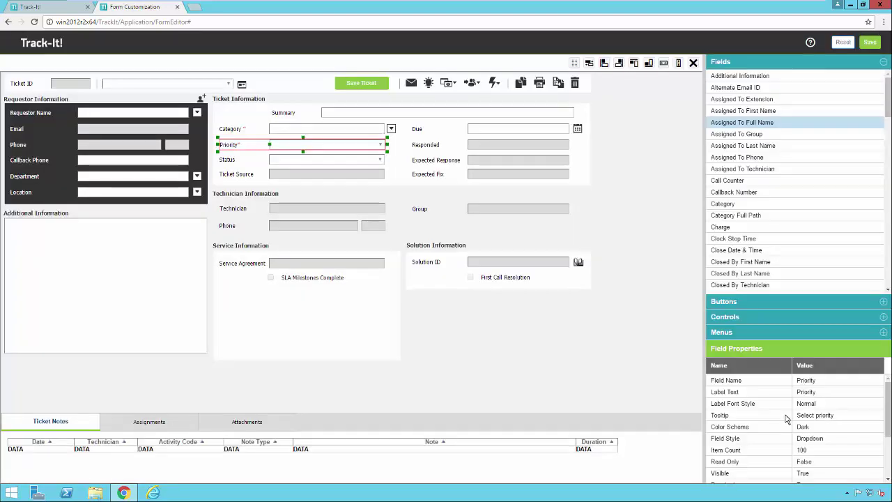
# - Place a Customized ToolButton on the form toolbar, left of Save Ticket
pyautogui.click(558, 84)
pyautogui.click(540, 84)
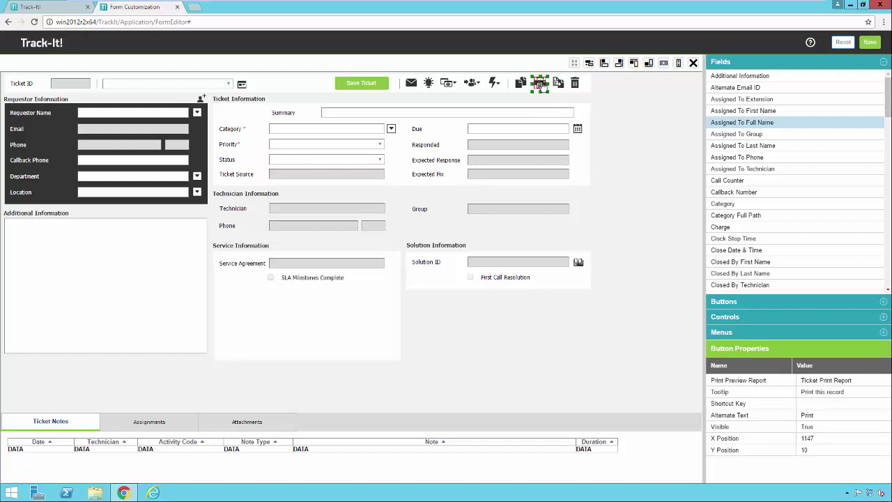
pyautogui.click(884, 304)
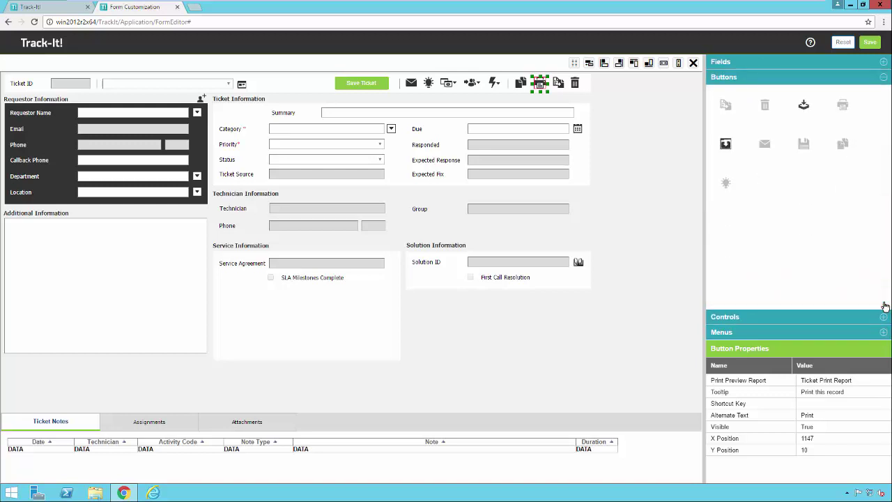
pyautogui.click(808, 115)
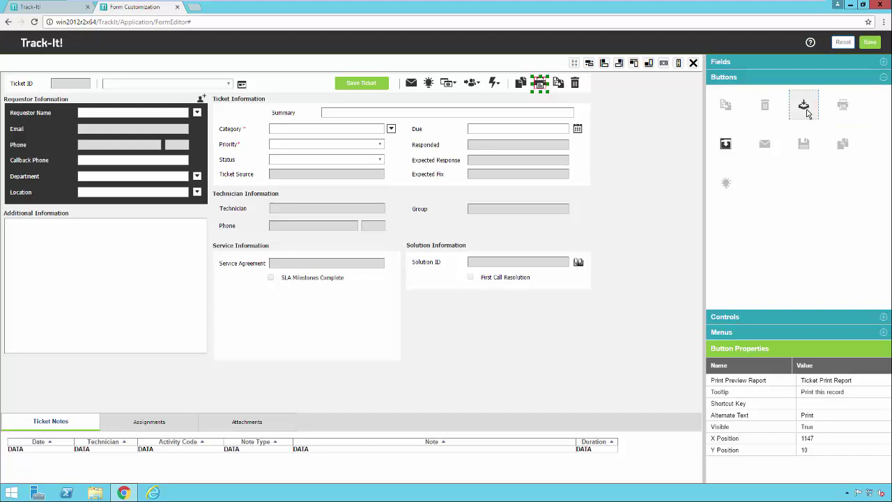
pyautogui.moveTo(655, 116); pyautogui.dragTo(449, 96)
pyautogui.moveTo(393, 96); pyautogui.dragTo(294, 84)
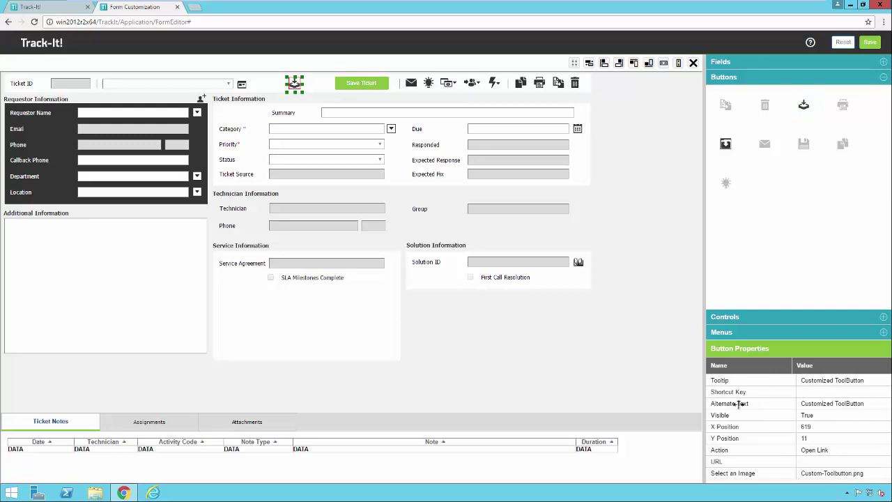
# - Set the new button's alternate text to My Button
pyautogui.click(860, 384)
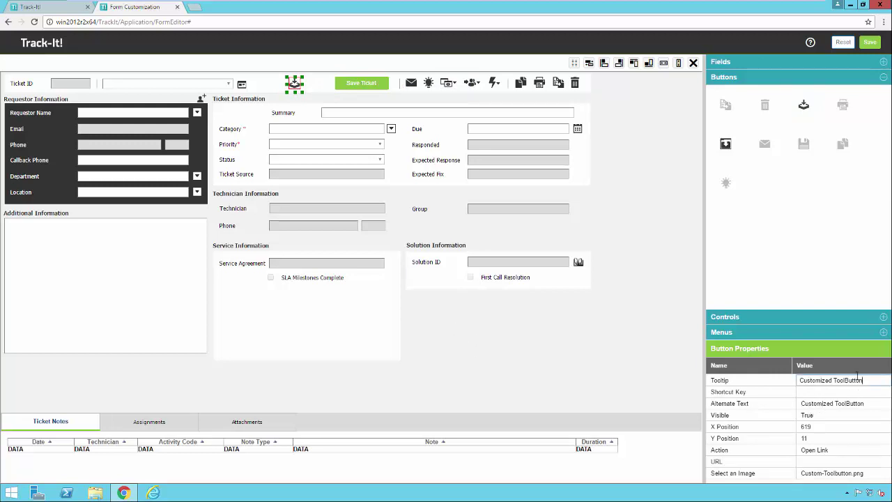
pyautogui.click(863, 406)
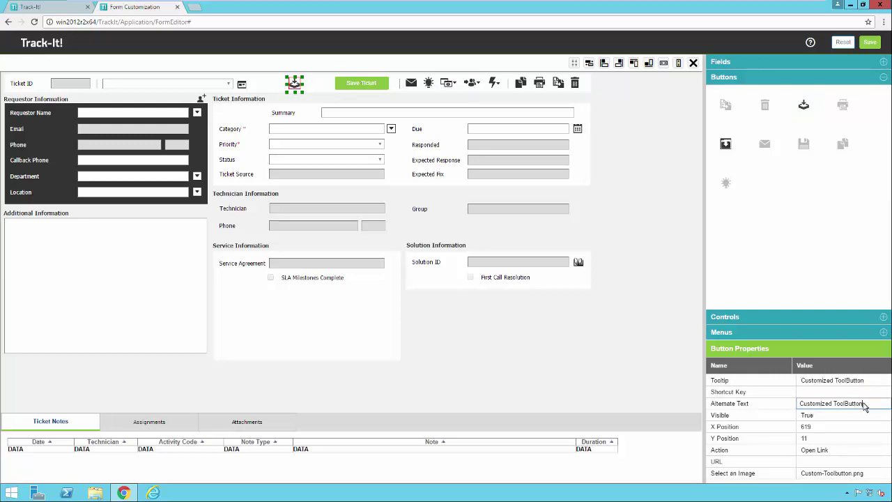
pyautogui.press('BackSpace')
pyautogui.press('BackSpace')
pyautogui.press('BackSpace')
pyautogui.press('BackSpace')
pyautogui.press('BackSpace')
pyautogui.press('BackSpace')
pyautogui.press('BackSpace')
pyautogui.press('BackSpace')
pyautogui.press('BackSpace')
pyautogui.press('BackSpace')
pyautogui.press('BackSpace')
pyautogui.press('BackSpace')
pyautogui.press('BackSpace')
pyautogui.press('BackSpace')
pyautogui.press('BackSpace')
pyautogui.press('BackSpace')
pyautogui.press('BackSpace')
pyautogui.write('My Button')
pyautogui.press('Tab')
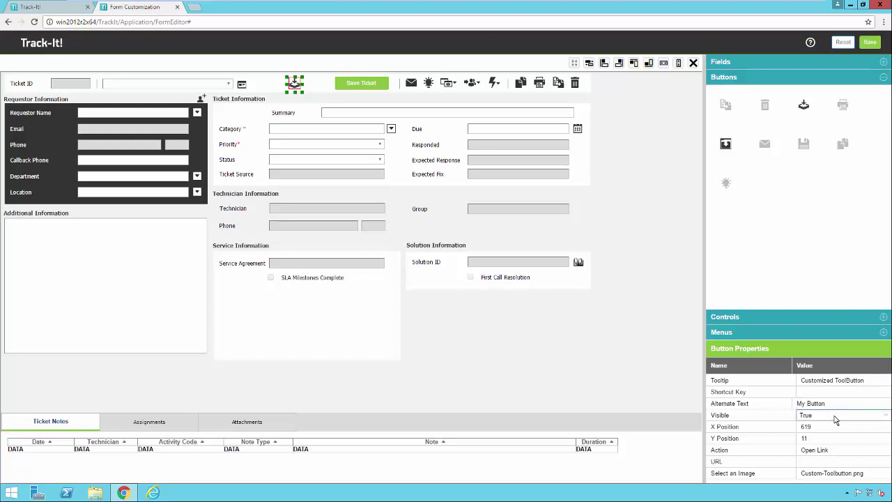
# - Try the Open Form action, then set the button's action back to Open Link
pyautogui.click(817, 449)
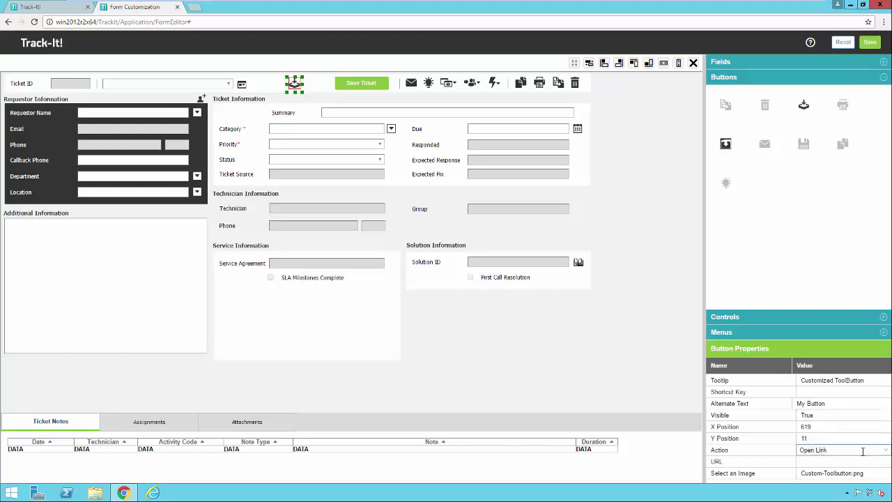
pyautogui.click(886, 451)
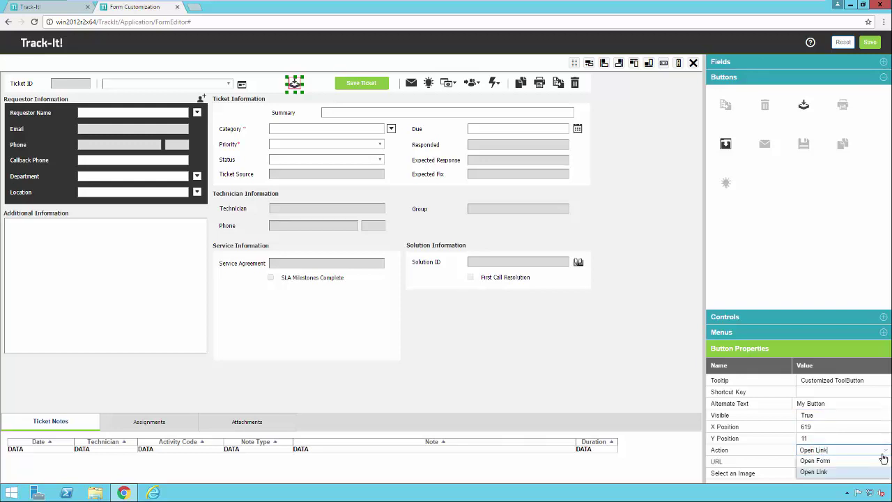
pyautogui.click(871, 461)
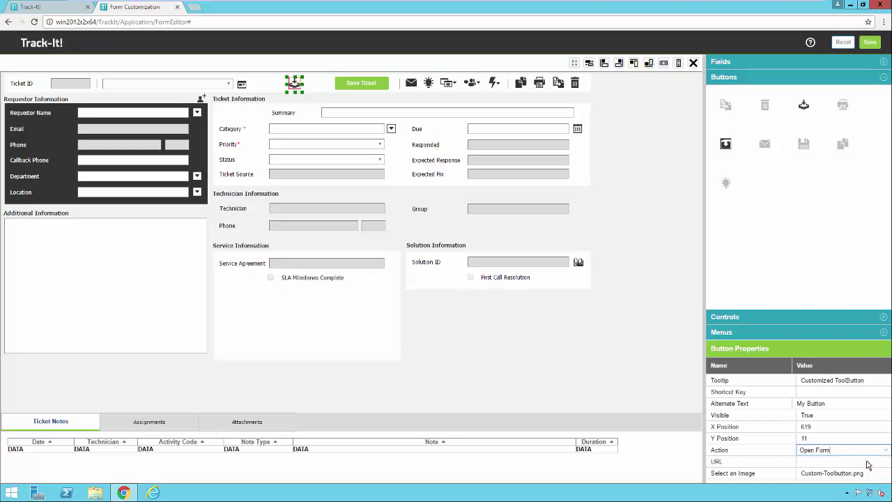
pyautogui.click(868, 464)
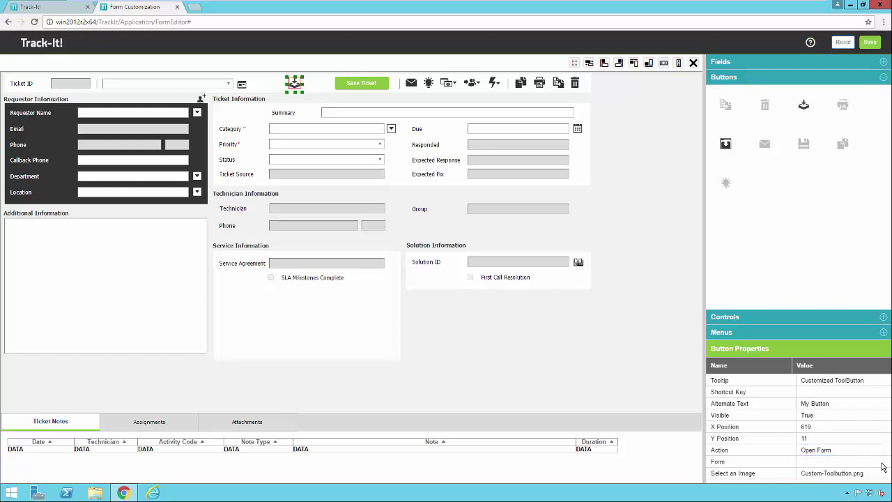
pyautogui.click(884, 464)
pyautogui.click(886, 463)
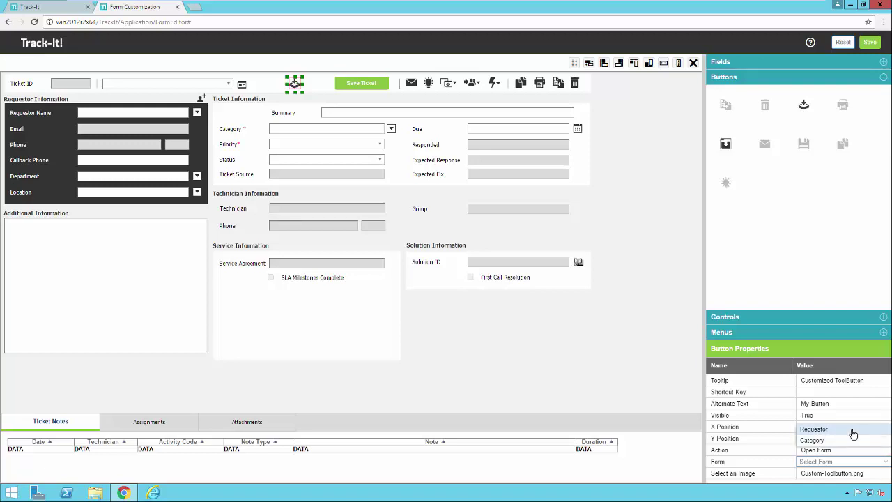
pyautogui.click(887, 462)
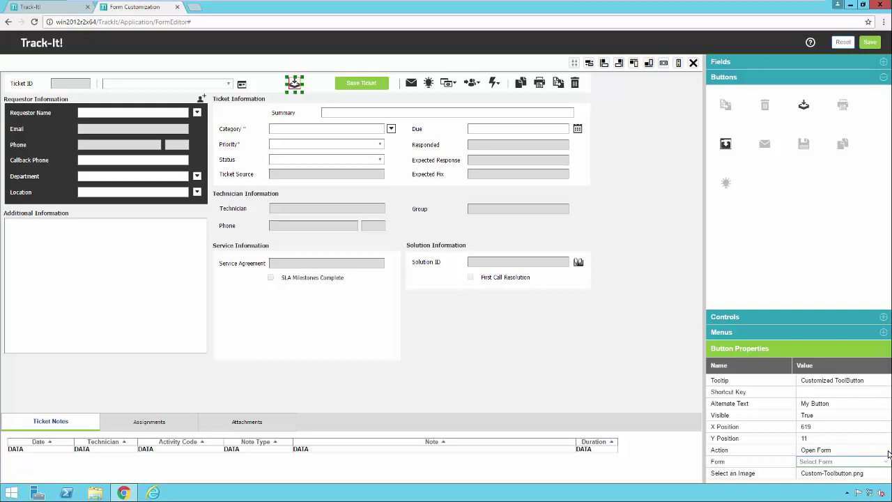
pyautogui.click(888, 452)
pyautogui.click(888, 453)
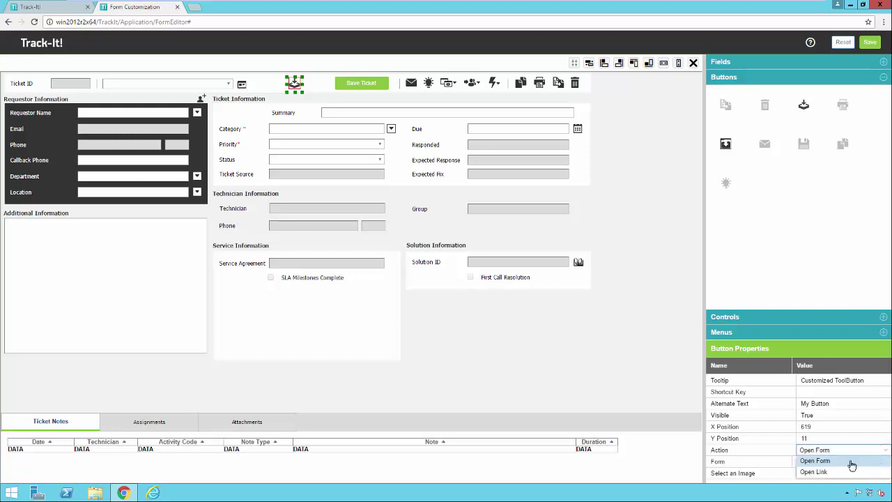
pyautogui.click(829, 472)
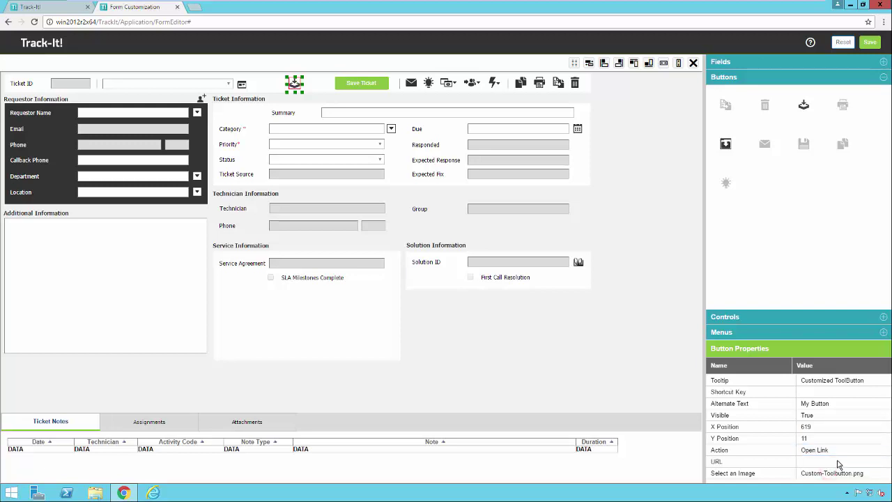
# - Leave the link URL empty and keep Custom-Toolbutton.png as the button image
pyautogui.click(838, 463)
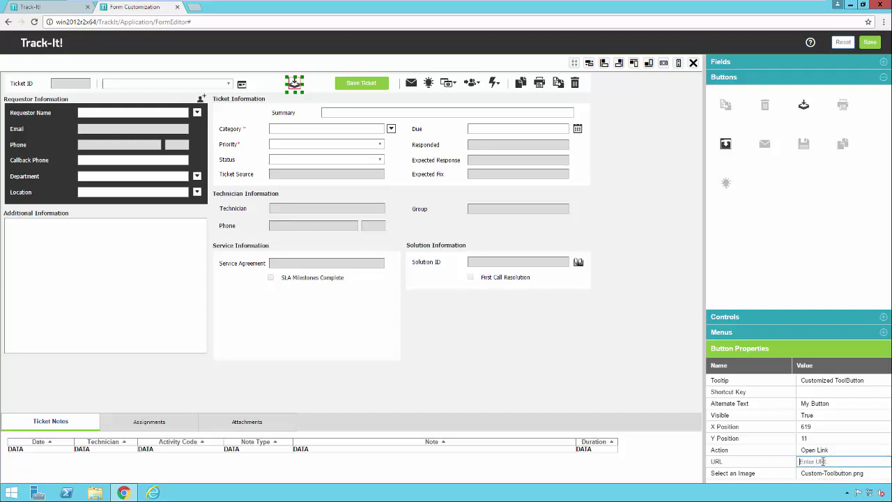
pyautogui.click(829, 477)
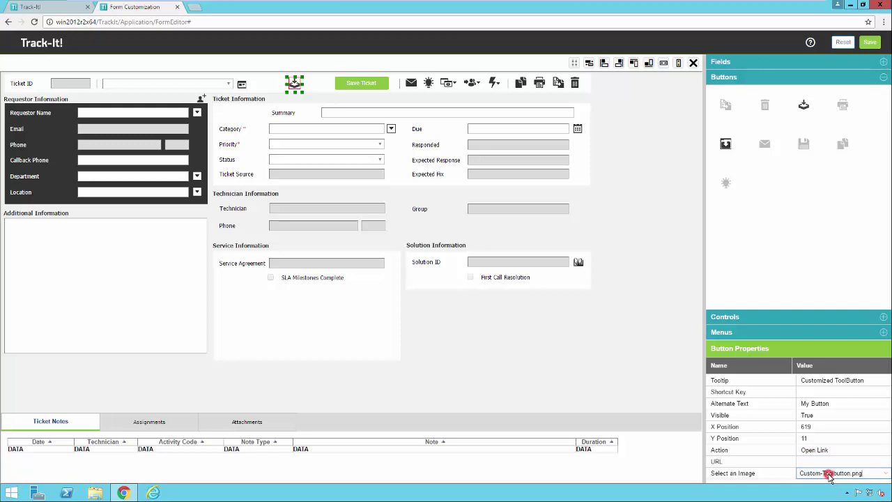
pyautogui.click(887, 476)
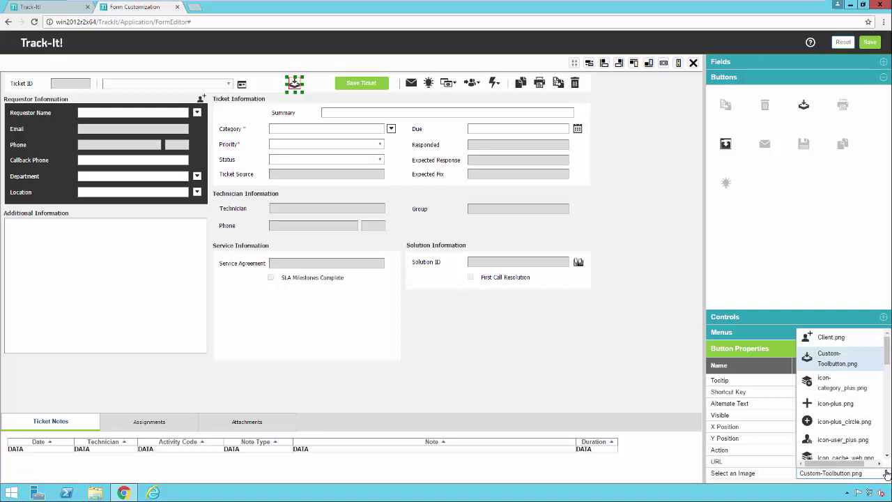
pyautogui.click(837, 358)
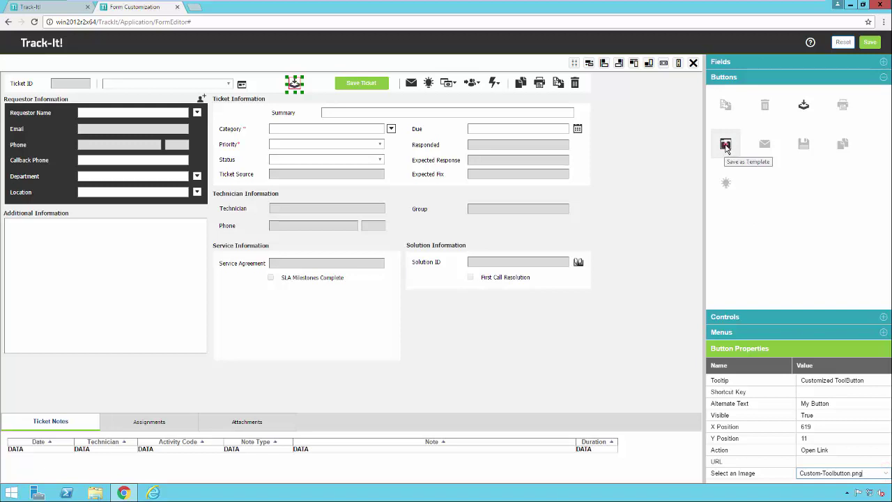
# - Add the Save as Template button to the toolbar, then select the Template dropdown and Ticket ID field
pyautogui.moveTo(726, 144); pyautogui.dragTo(269, 84)
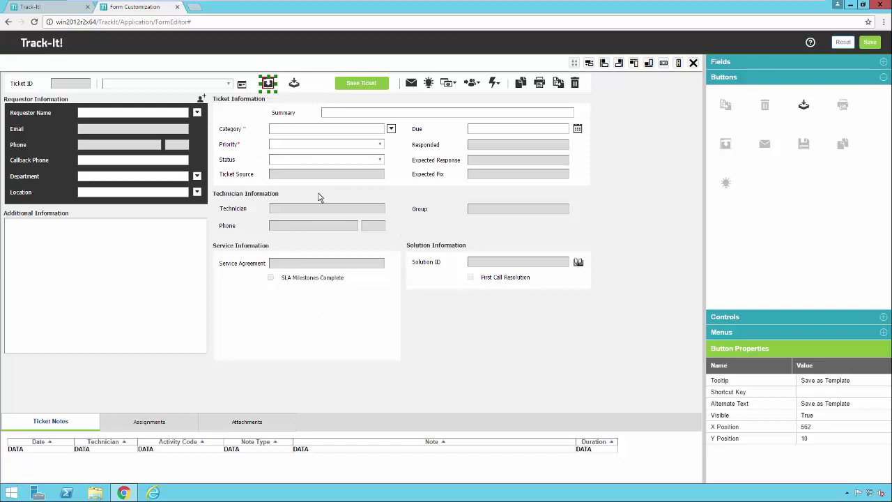
pyautogui.click(214, 85)
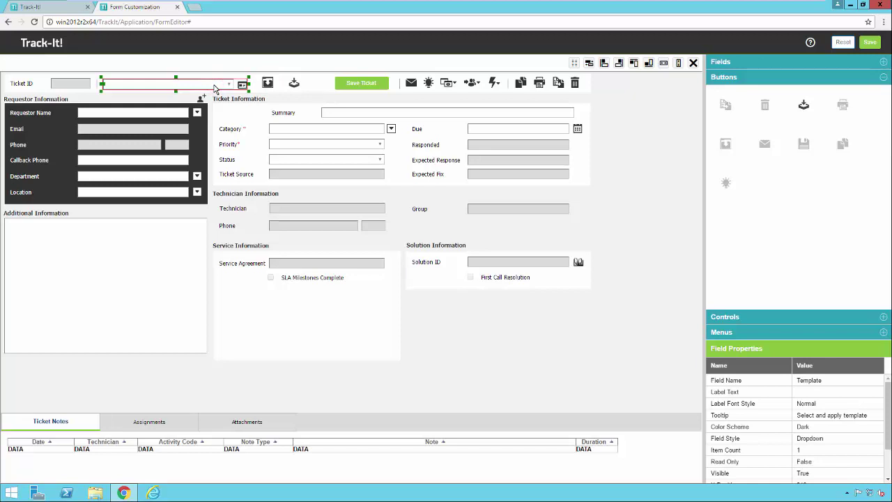
pyautogui.click(91, 86)
pyautogui.click(106, 85)
# - Delete the Print button, the Delete this record button and the Template dropdown from the toolbar
pyautogui.click(540, 85)
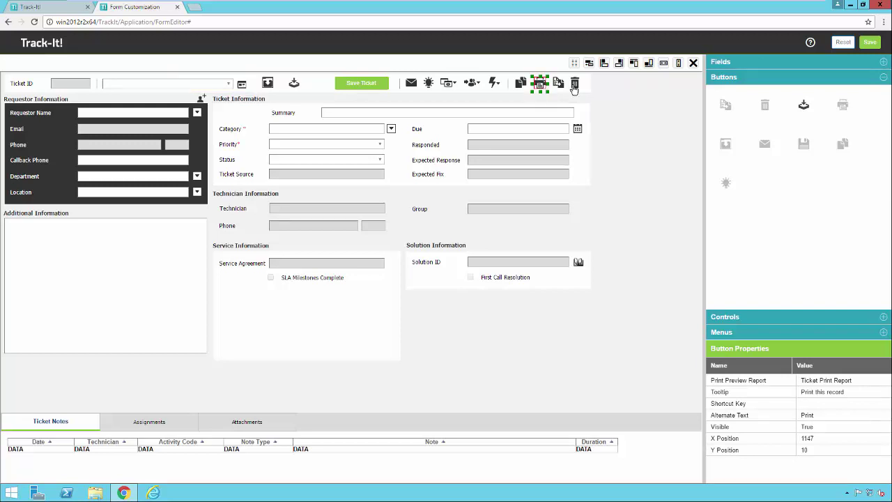
pyautogui.click(694, 63)
pyautogui.click(482, 76)
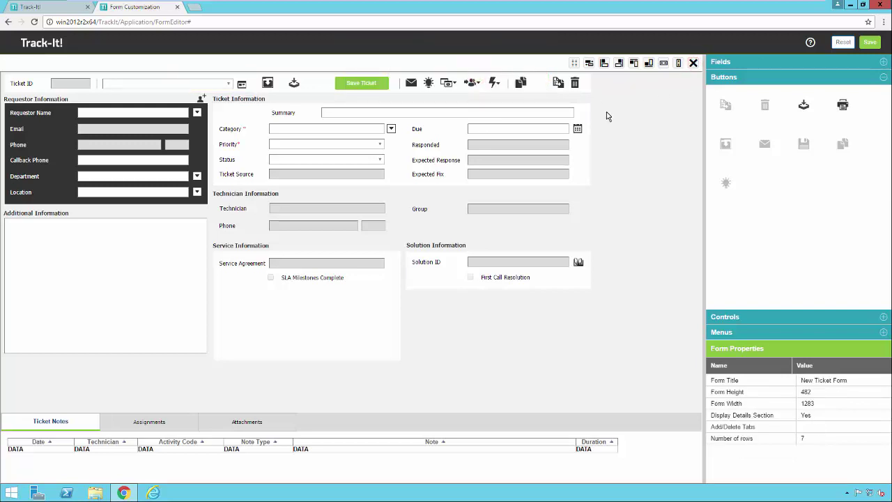
pyautogui.click(577, 85)
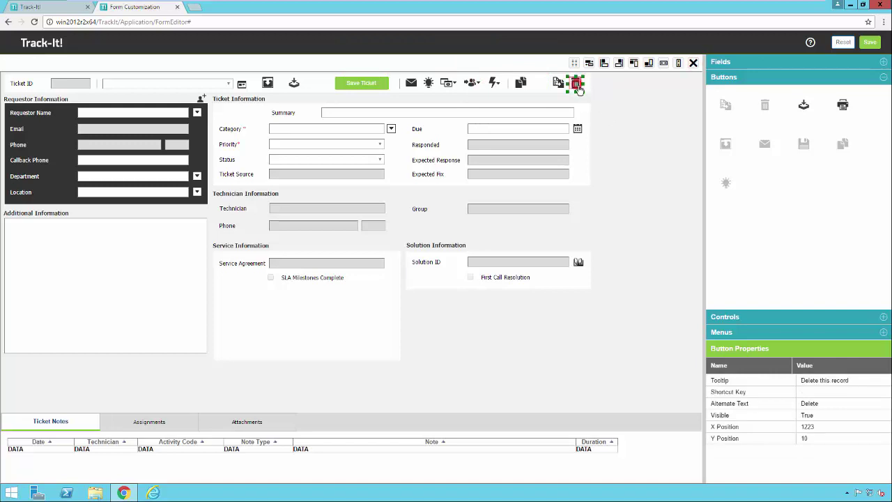
pyautogui.click(694, 63)
pyautogui.click(482, 77)
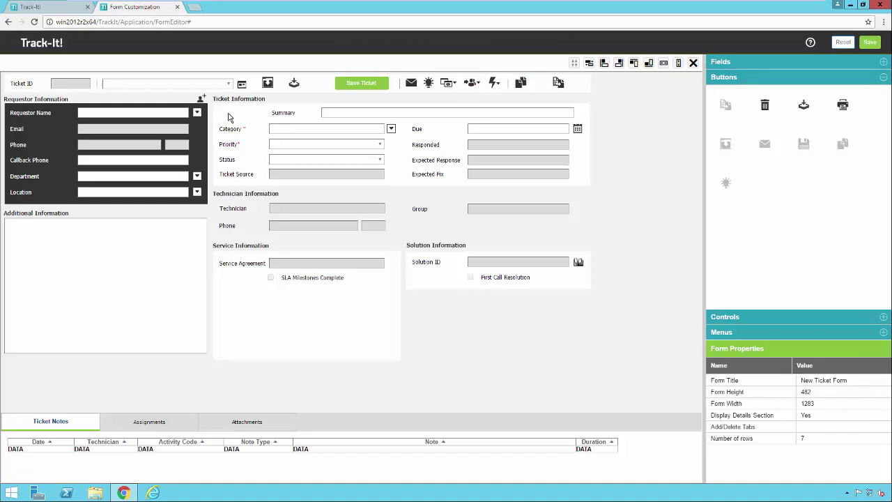
pyautogui.click(205, 85)
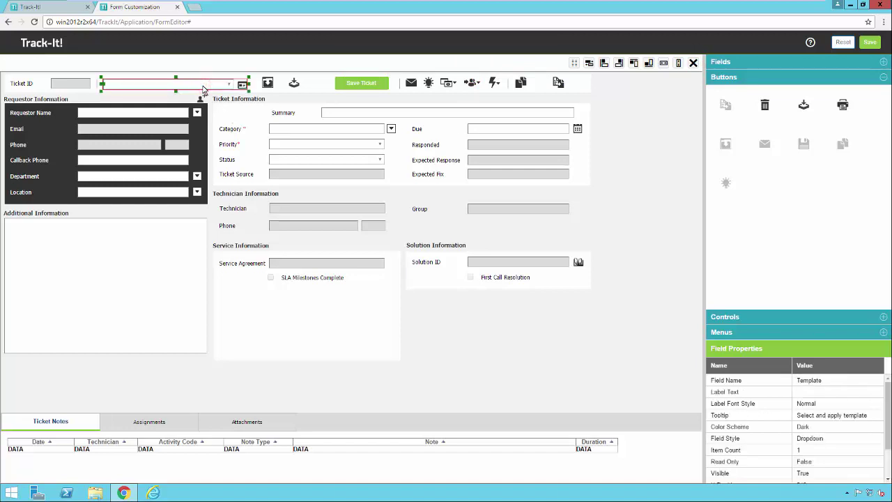
pyautogui.click(694, 62)
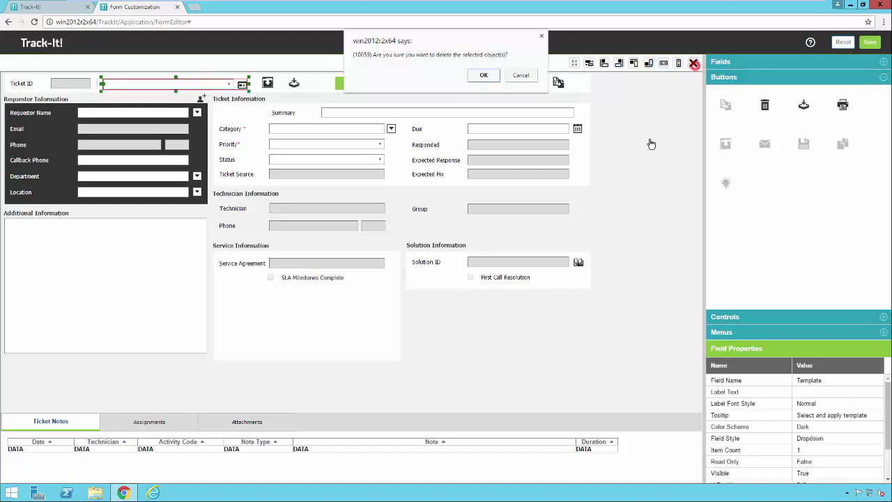
pyautogui.click(496, 82)
# - Left-align the Summary, Priority, Status and Ticket Source fields with Category
pyautogui.click(282, 115)
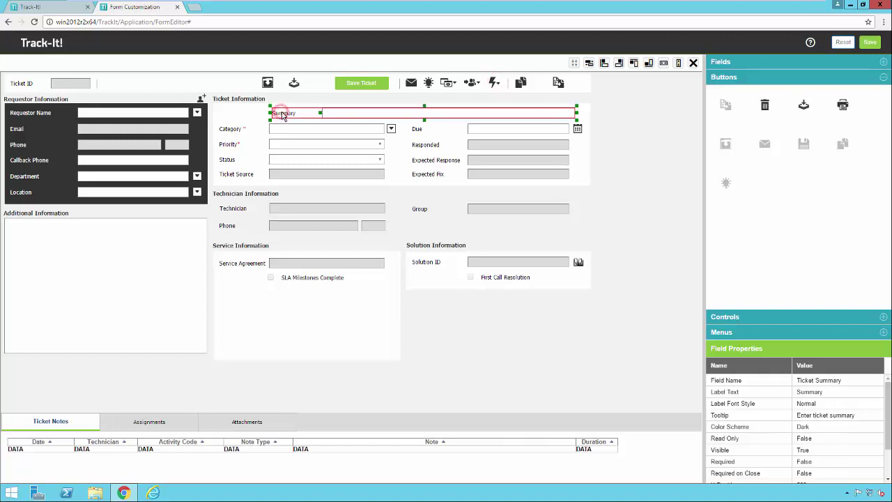
pyautogui.moveTo(285, 117); pyautogui.dragTo(342, 144)
pyautogui.keyDown('ctrl'); pyautogui.click(341, 144); pyautogui.keyUp('ctrl')
pyautogui.keyDown('ctrl'); pyautogui.click(341, 160); pyautogui.keyUp('ctrl')
pyautogui.keyDown('ctrl'); pyautogui.click(333, 173); pyautogui.keyUp('ctrl')
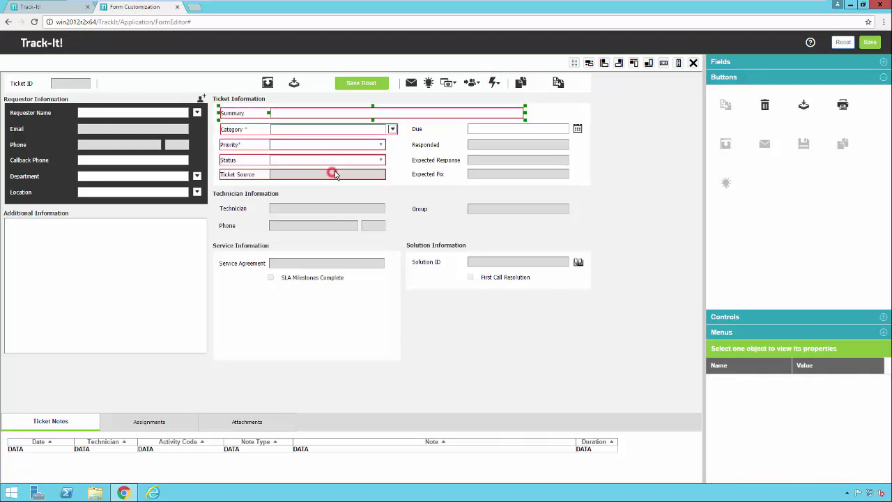
pyautogui.click(604, 63)
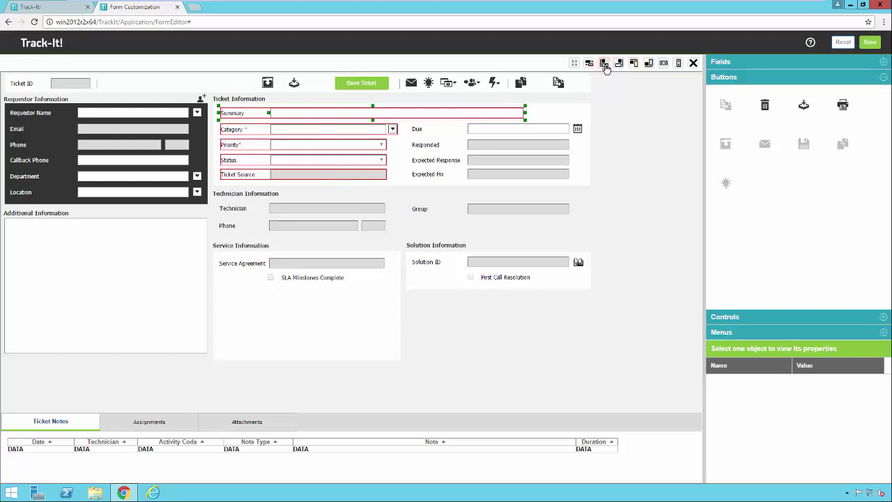
pyautogui.click(541, 116)
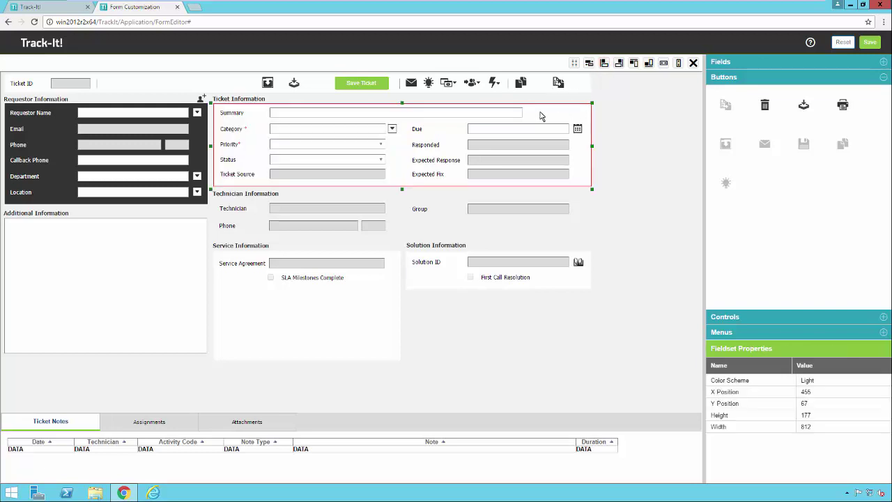
# - Widen the Summary field and change its label text to Short Desc
pyautogui.click(520, 116)
pyautogui.moveTo(525, 112); pyautogui.dragTo(570, 113)
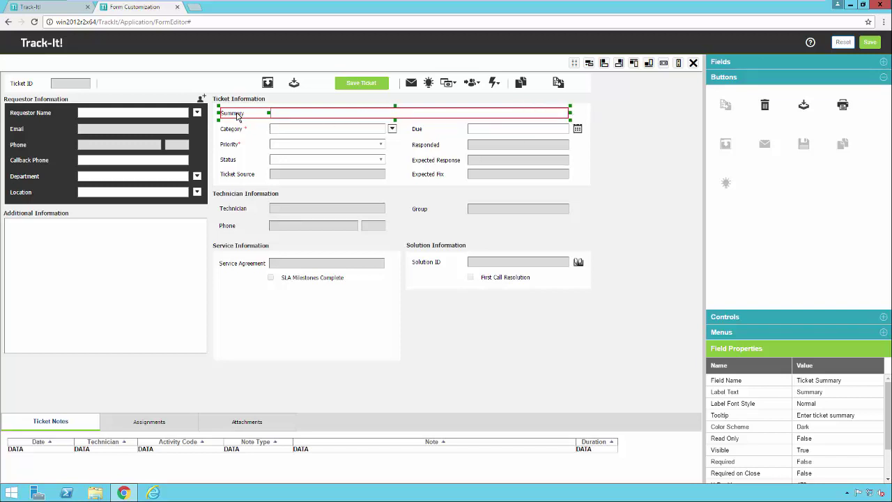
pyautogui.click(810, 394)
pyautogui.write('Short Desc')
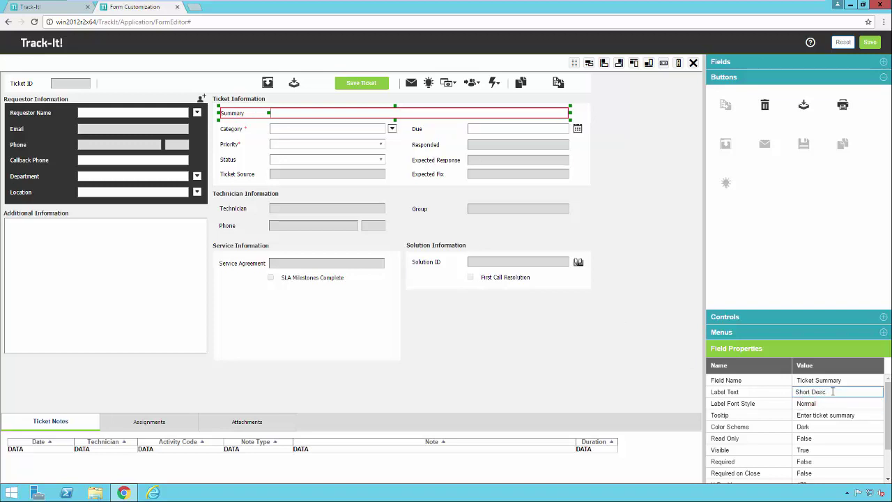
pyautogui.press('Tab')
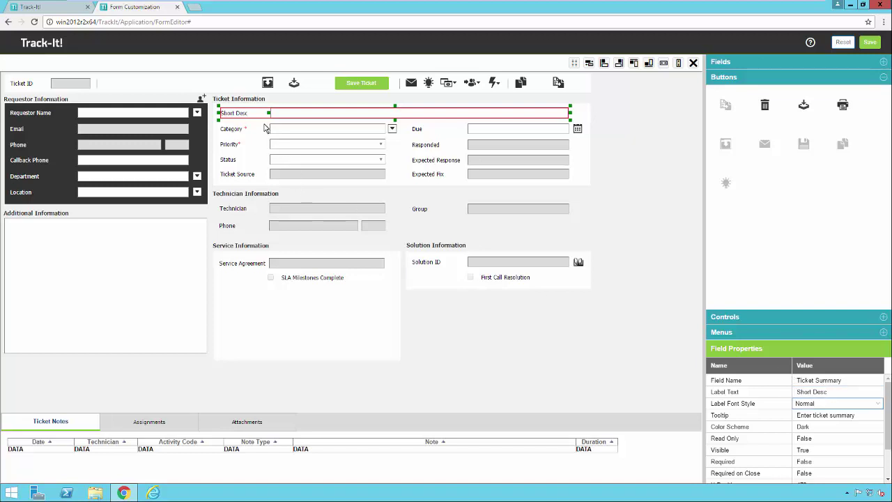
# - Shorten the Additional Information box and the Service Information section
pyautogui.click(194, 326)
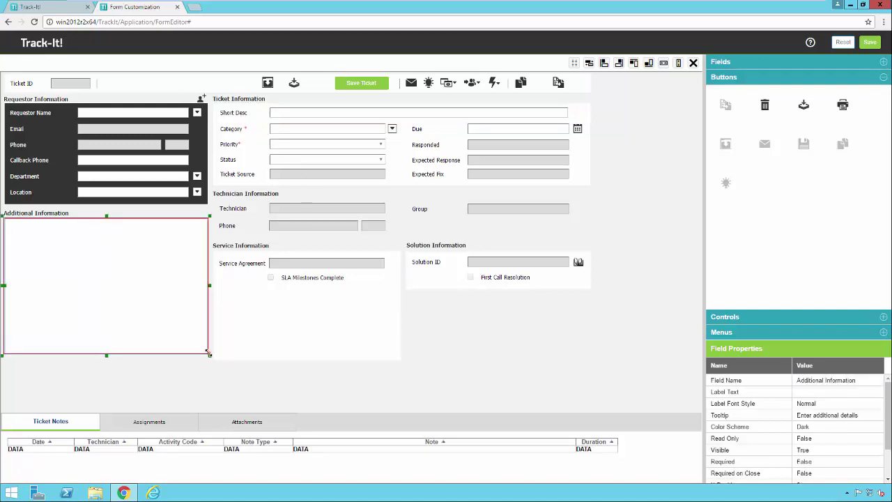
pyautogui.moveTo(208, 353); pyautogui.dragTo(207, 253)
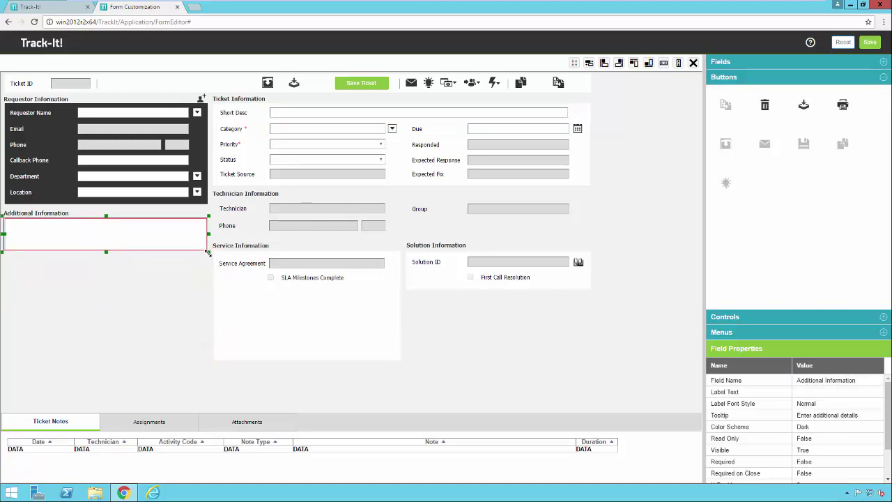
pyautogui.click(271, 329)
pyautogui.moveTo(307, 364); pyautogui.dragTo(307, 286)
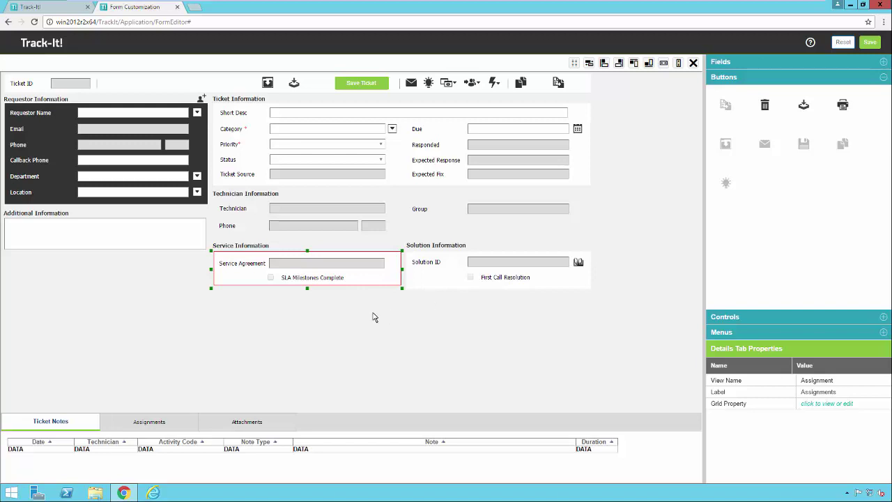
# - Rename the Ticket Notes tab label to Notes
pyautogui.click(60, 423)
pyautogui.click(826, 393)
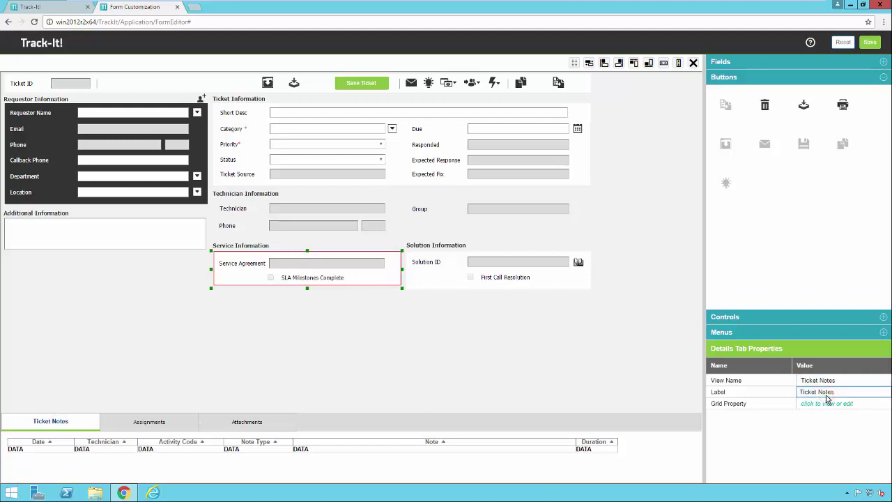
pyautogui.press('BackSpace')
pyautogui.press('BackSpace')
pyautogui.press('BackSpace')
pyautogui.press('BackSpace')
pyautogui.press('BackSpace')
pyautogui.press('BackSpace')
pyautogui.press('BackSpace')
pyautogui.press('Return')
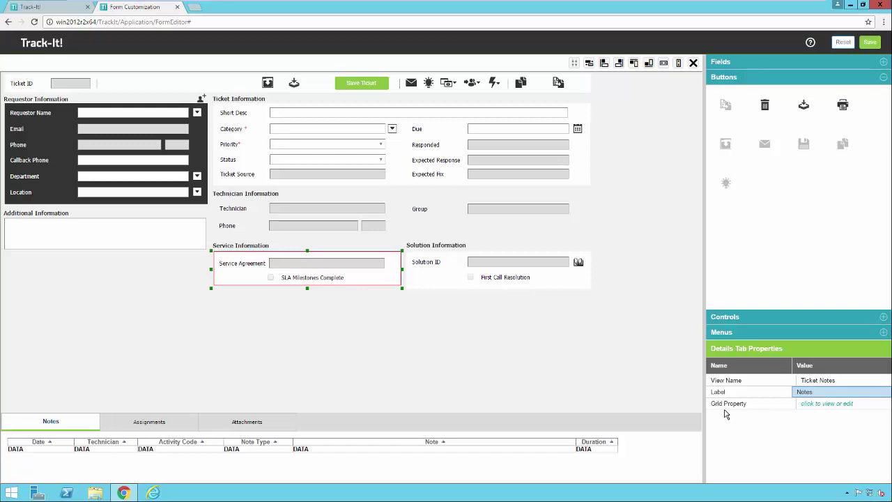
# - Set the Notes grid to sort ascending, add a Last Modified column, and save
pyautogui.click(813, 407)
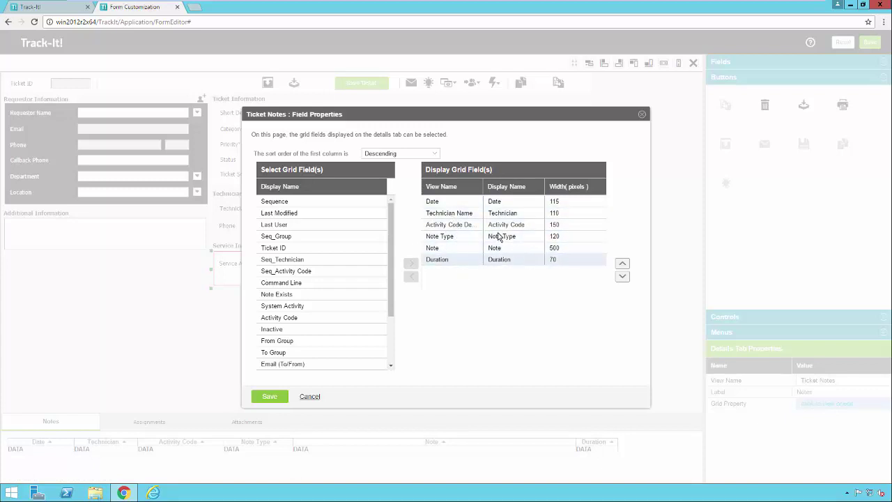
pyautogui.click(433, 154)
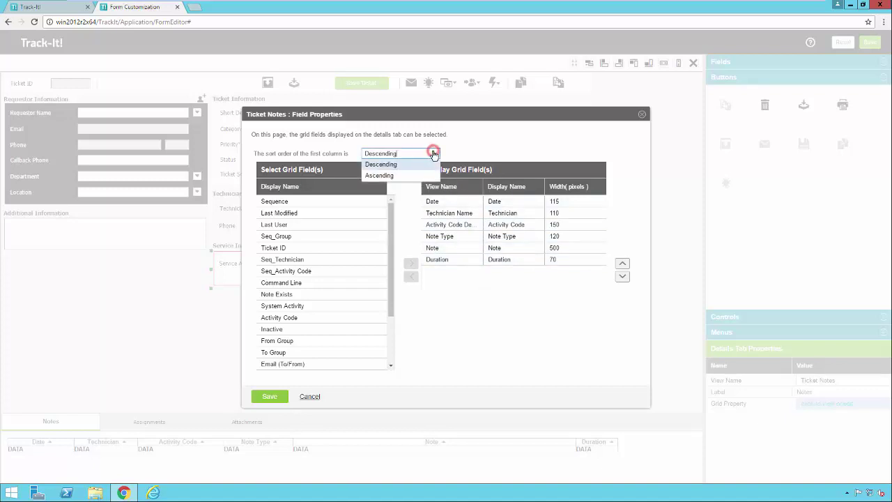
pyautogui.click(400, 177)
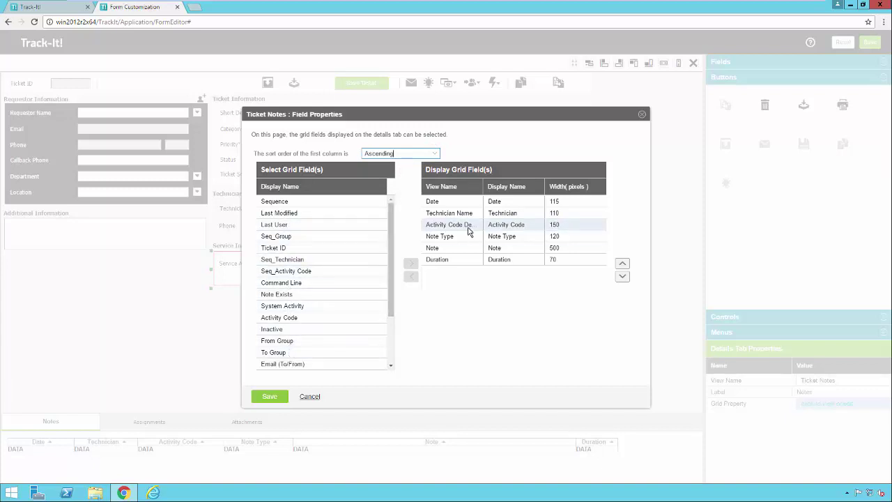
pyautogui.click(333, 223)
pyautogui.click(323, 213)
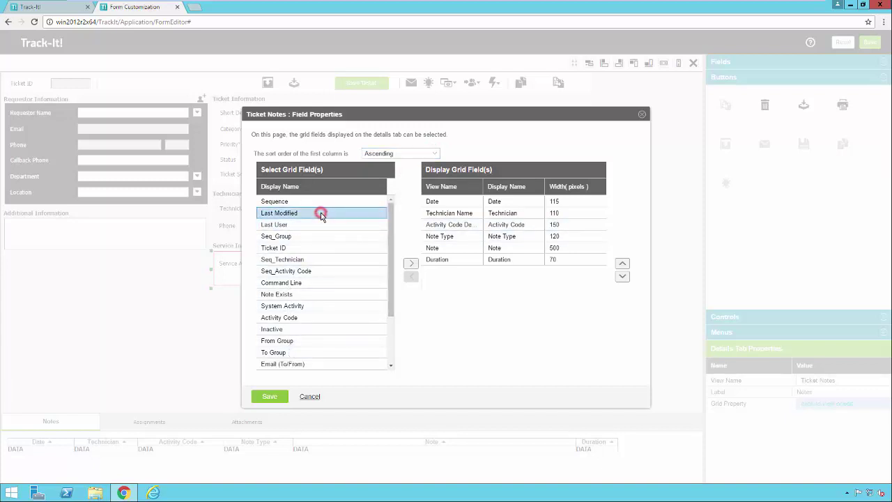
pyautogui.click(413, 263)
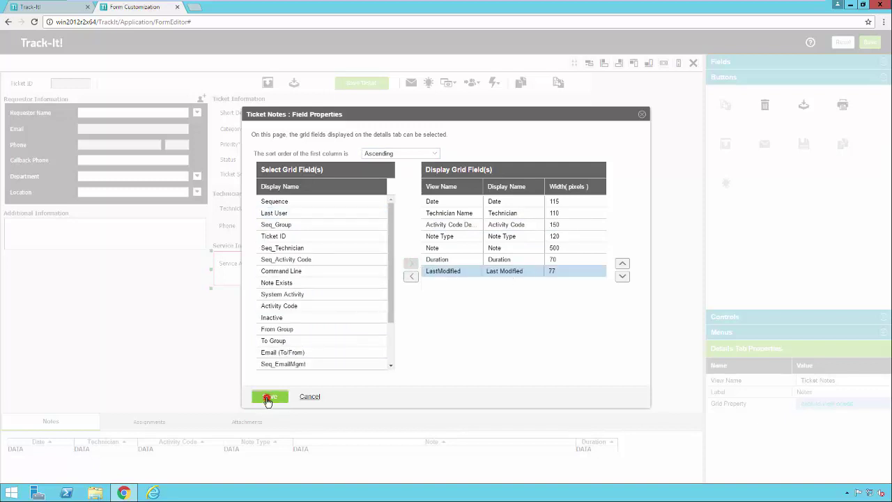
pyautogui.click(267, 397)
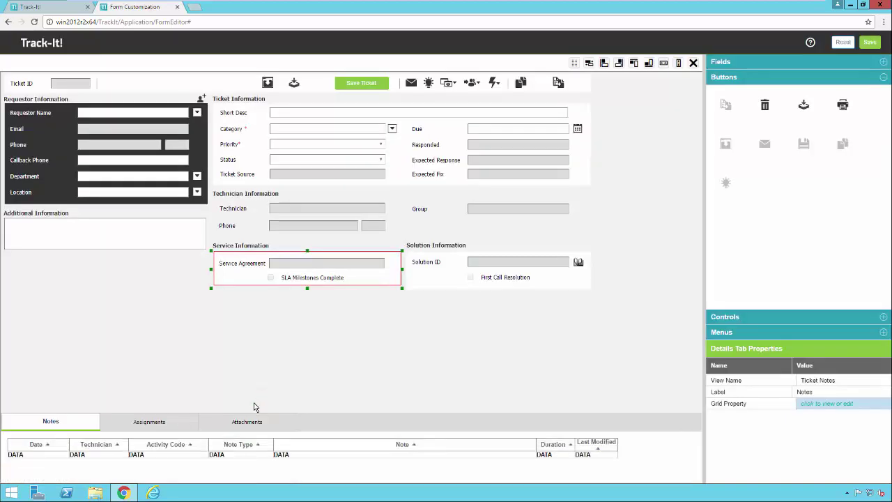
# - Switch from the Assignments tab to the Attachments tab and open its grid column settings
pyautogui.click(151, 423)
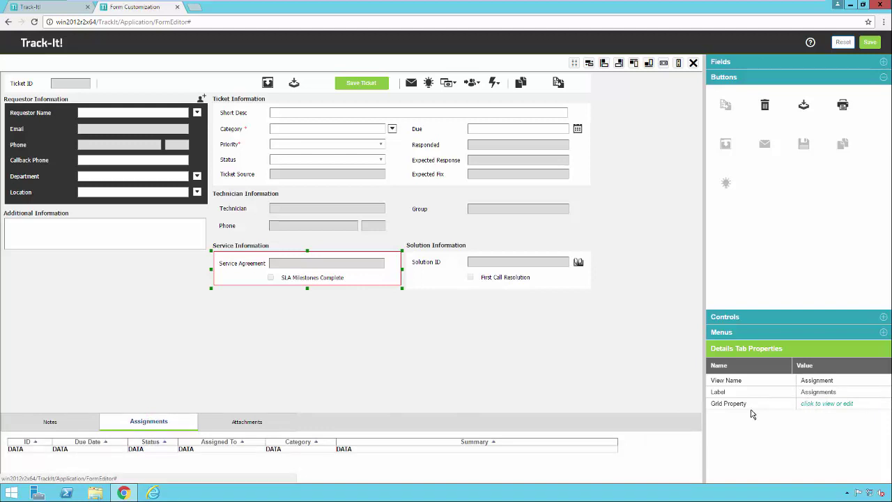
pyautogui.click(250, 422)
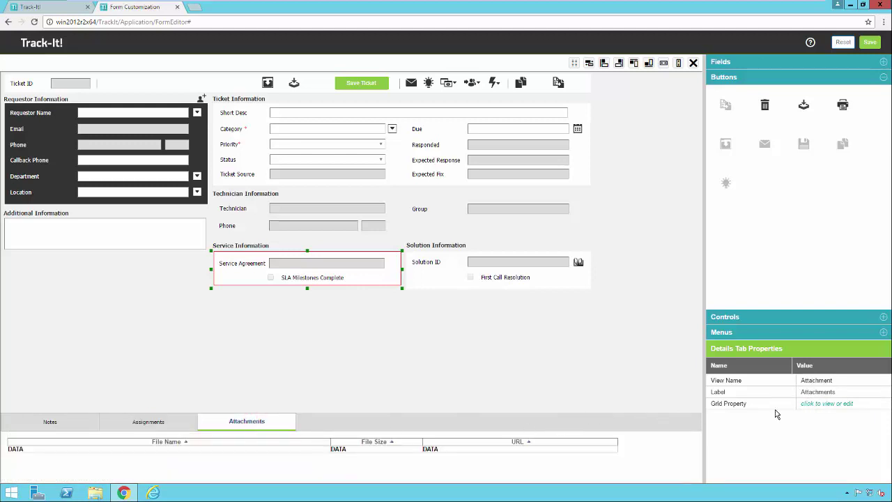
pyautogui.click(809, 404)
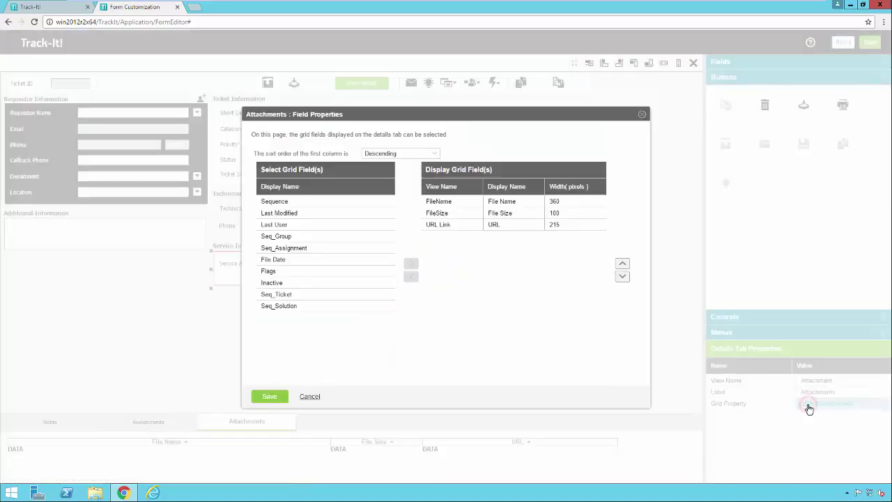
# - Cancel the grid settings and add a horizontal line under the sections, extended to the form's left edge
pyautogui.click(309, 396)
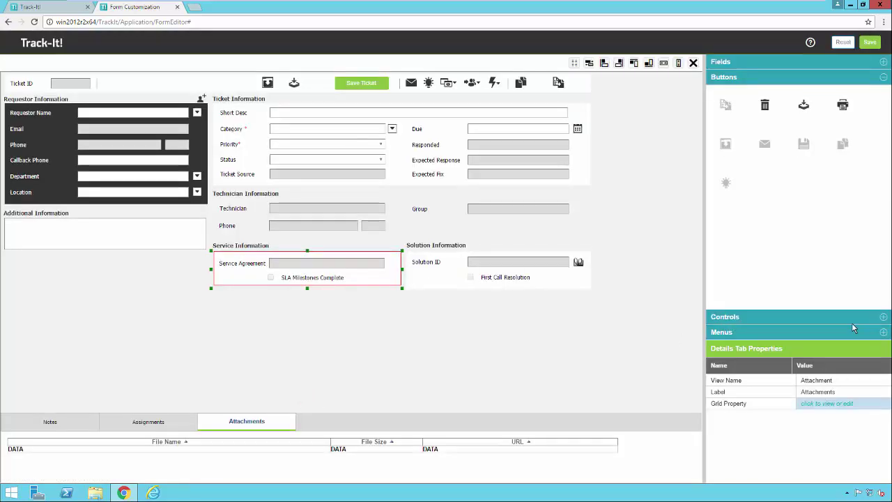
pyautogui.click(883, 316)
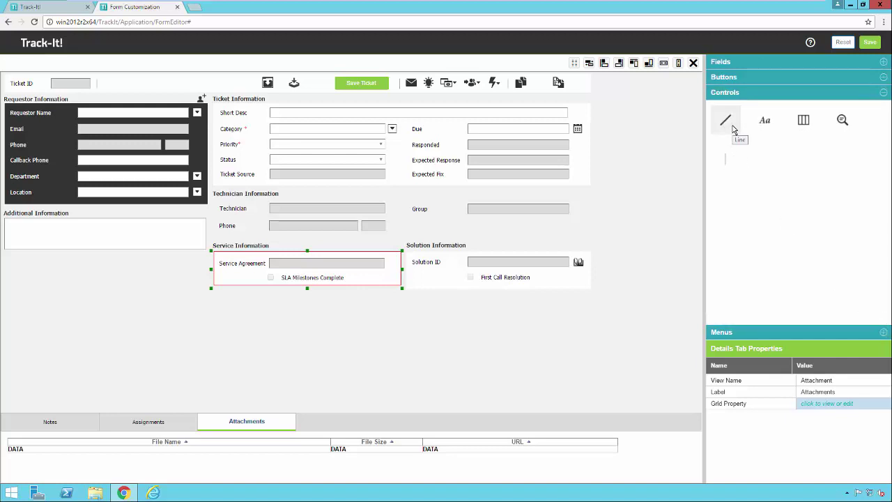
pyautogui.moveTo(733, 129); pyautogui.dragTo(663, 334)
pyautogui.moveTo(587, 339); pyautogui.dragTo(515, 303)
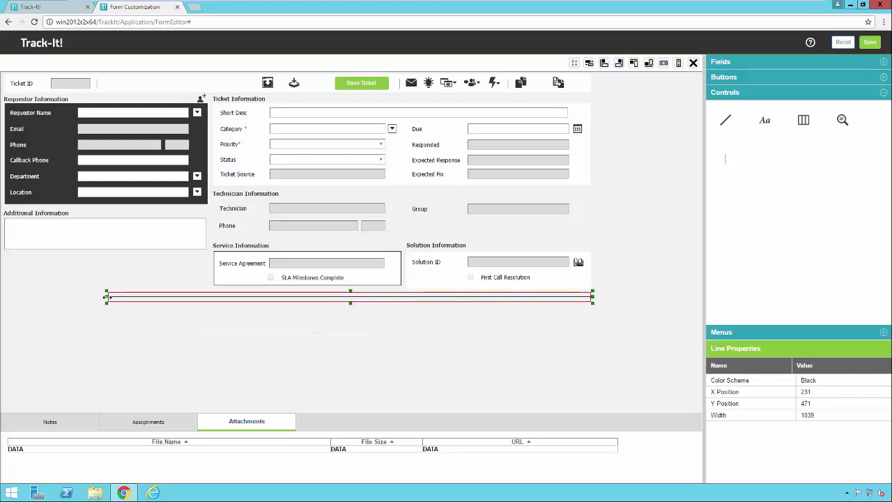
pyautogui.moveTo(103, 297); pyautogui.dragTo(6, 295)
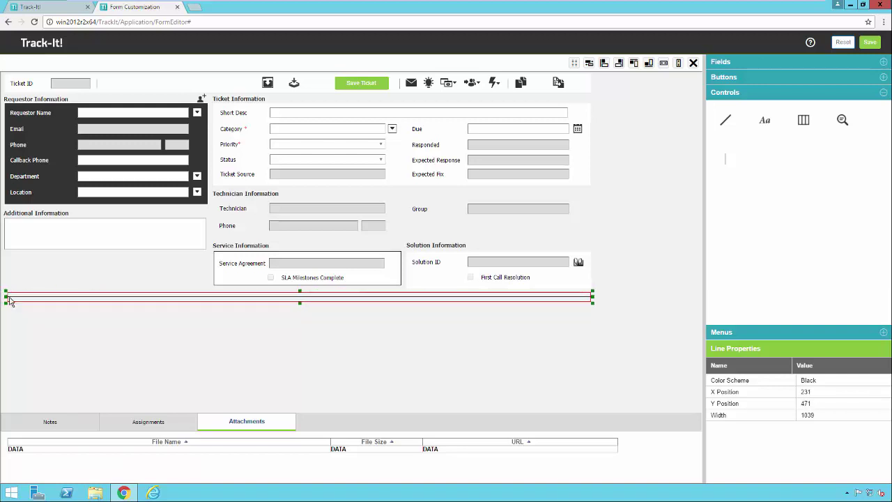
# - Add a Static Text label above the line, a tall vertical separator and a fieldset below the line
pyautogui.click(767, 120)
pyautogui.moveTo(766, 120); pyautogui.dragTo(15, 287)
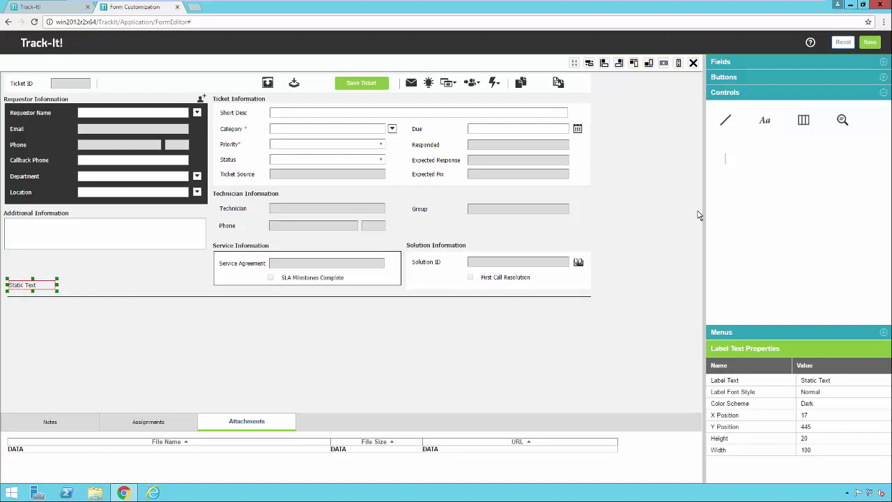
pyautogui.click(733, 164)
pyautogui.moveTo(731, 164); pyautogui.dragTo(602, 105)
pyautogui.moveTo(602, 211); pyautogui.dragTo(601, 303)
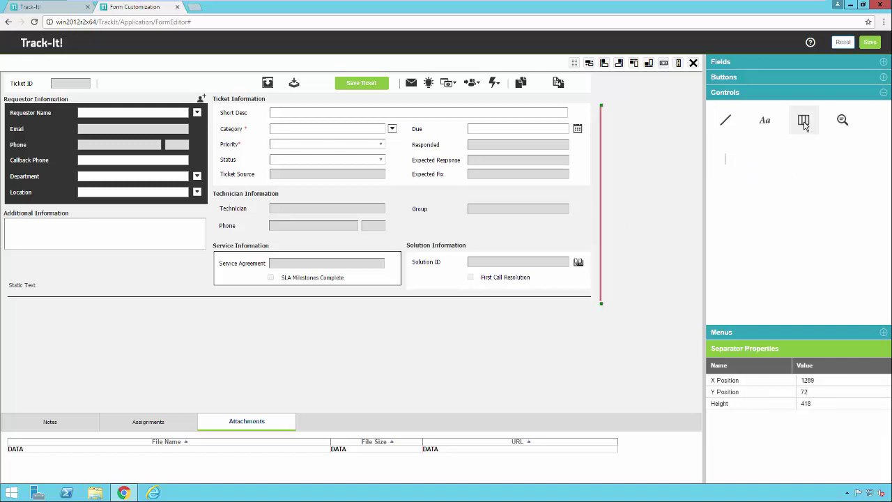
pyautogui.moveTo(805, 123); pyautogui.dragTo(30, 315)
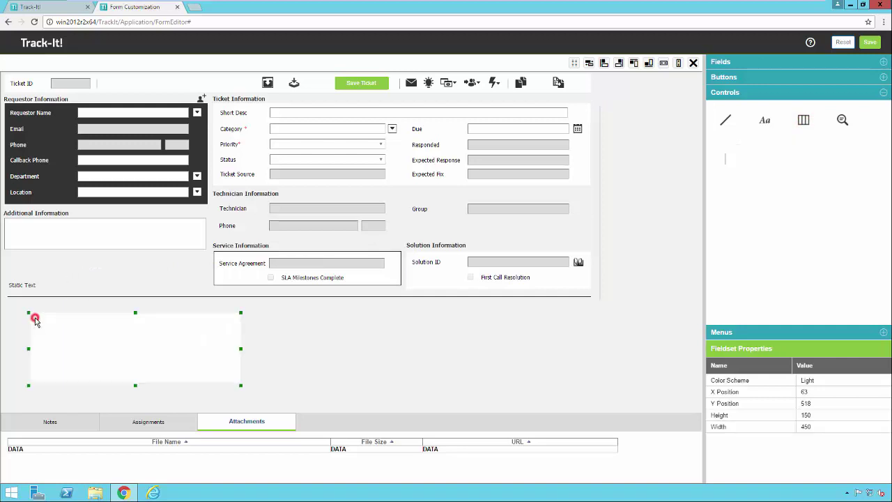
# - Widen the new fieldset across the form and reduce its height
pyautogui.click(206, 352)
pyautogui.moveTo(240, 350); pyautogui.dragTo(567, 353)
pyautogui.moveTo(424, 353); pyautogui.dragTo(430, 345)
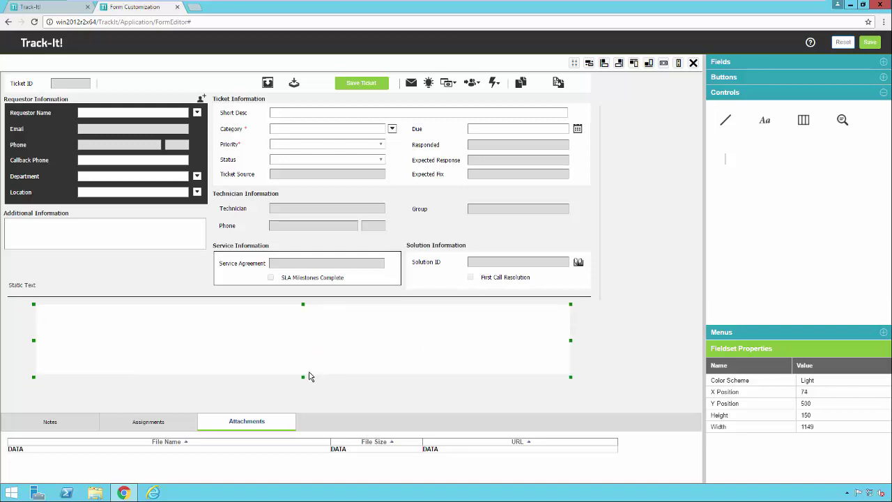
pyautogui.moveTo(301, 370); pyautogui.dragTo(300, 344)
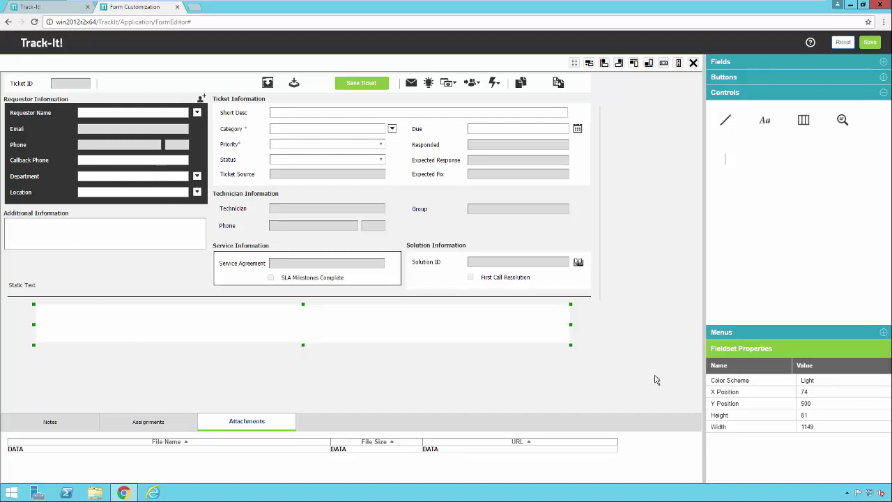
# - Switch the fieldset to the Dark colour scheme, then delete it from the form
pyautogui.click(830, 380)
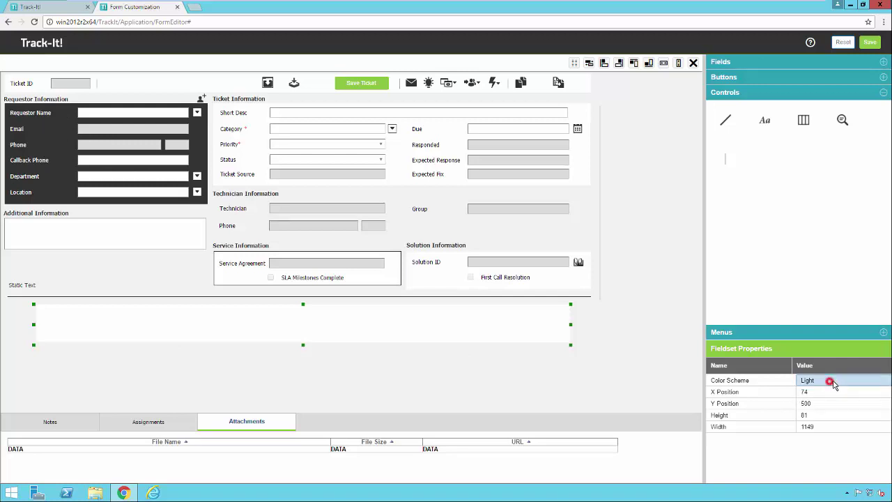
pyautogui.click(884, 381)
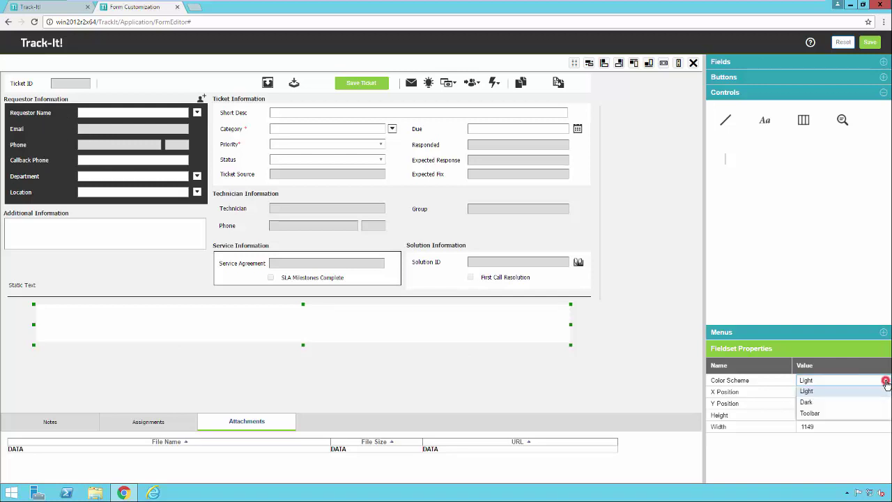
pyautogui.click(817, 403)
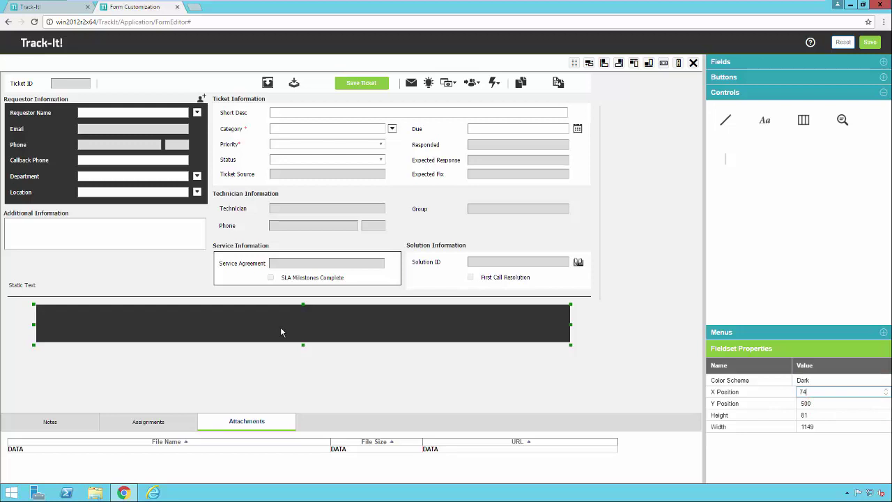
pyautogui.click(693, 63)
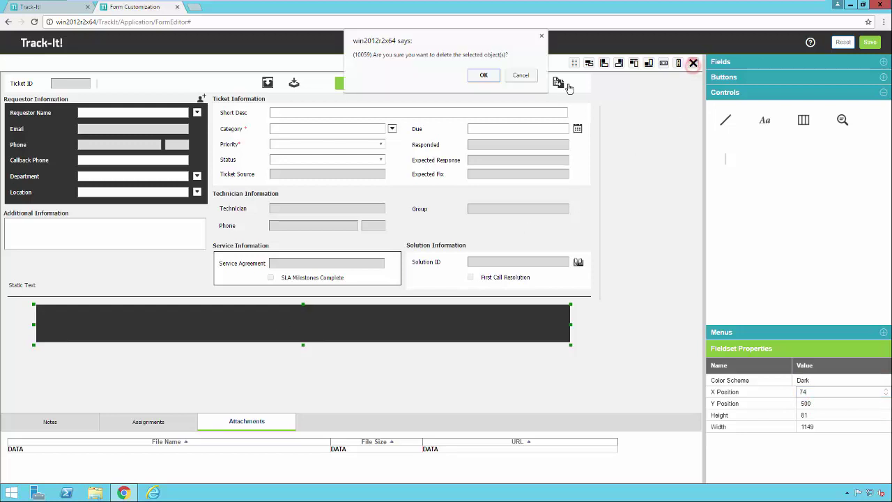
pyautogui.click(484, 74)
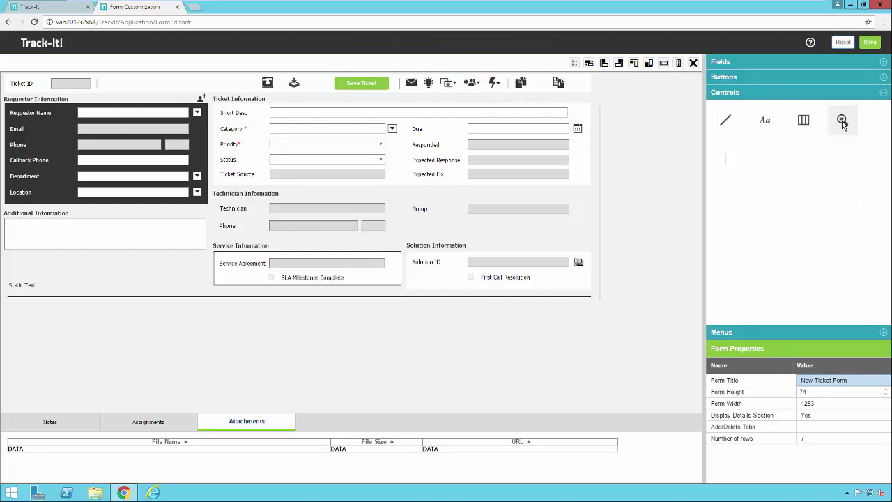
# - Place a Load Record by Sequence # field beside Ticket ID and expand the Menus palette
pyautogui.moveTo(844, 123); pyautogui.dragTo(80, 291)
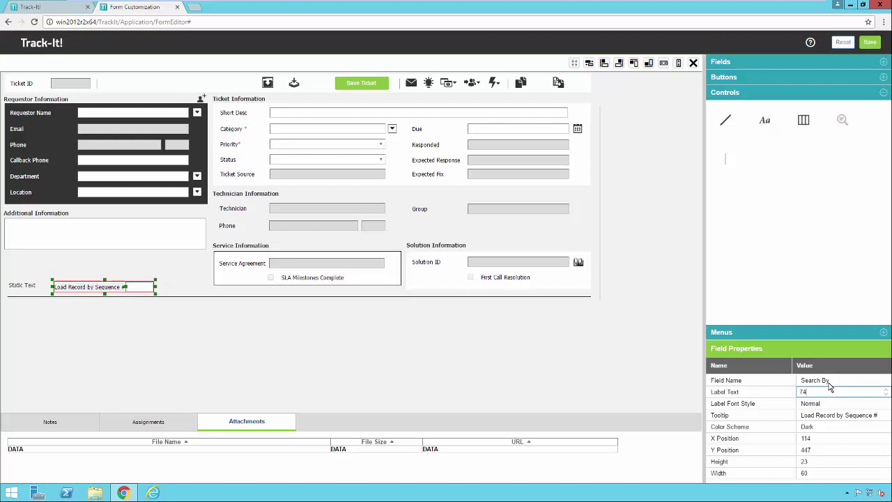
pyautogui.moveTo(104, 289); pyautogui.dragTo(158, 89)
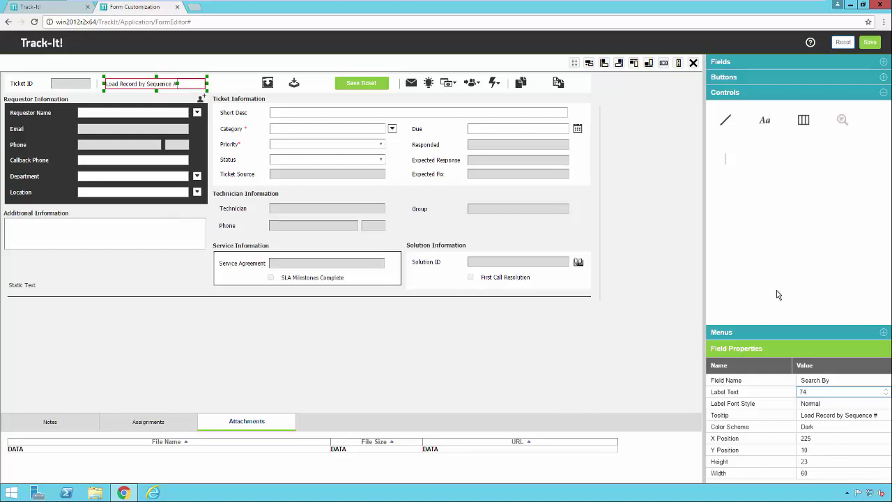
pyautogui.click(883, 333)
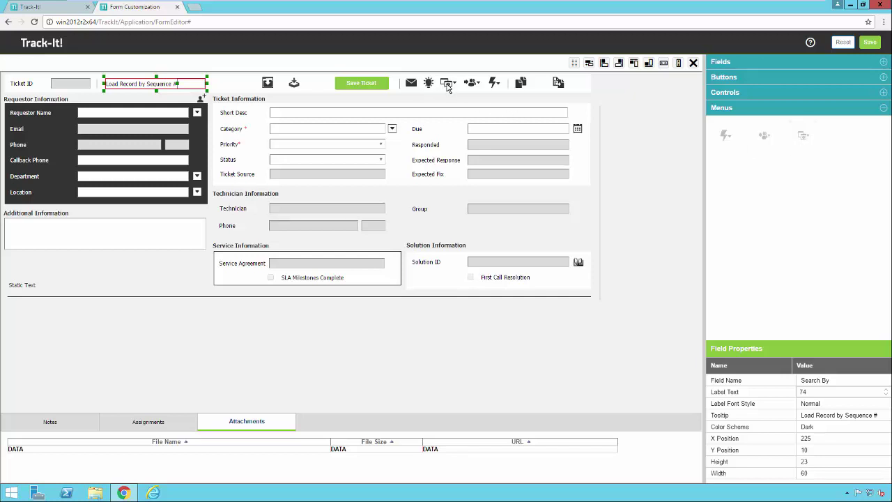
# - Delete the Actions menu from the form toolbar and drag it back on from Menus
pyautogui.click(485, 83)
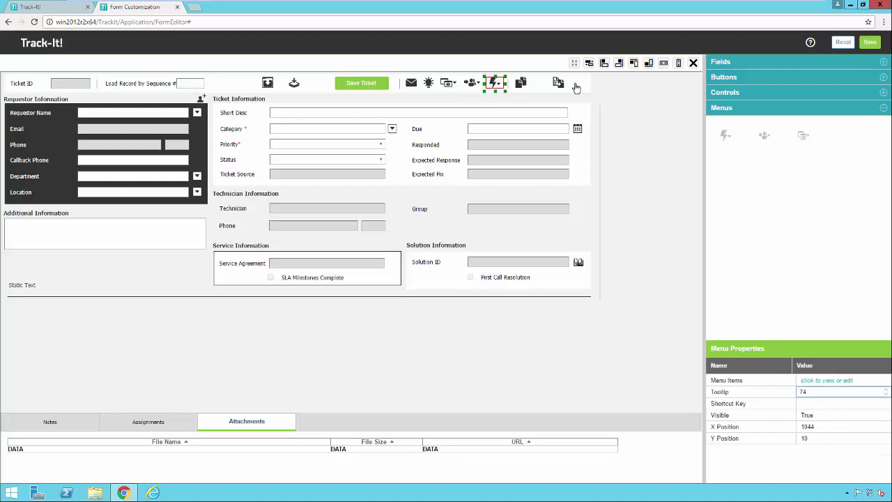
pyautogui.click(694, 64)
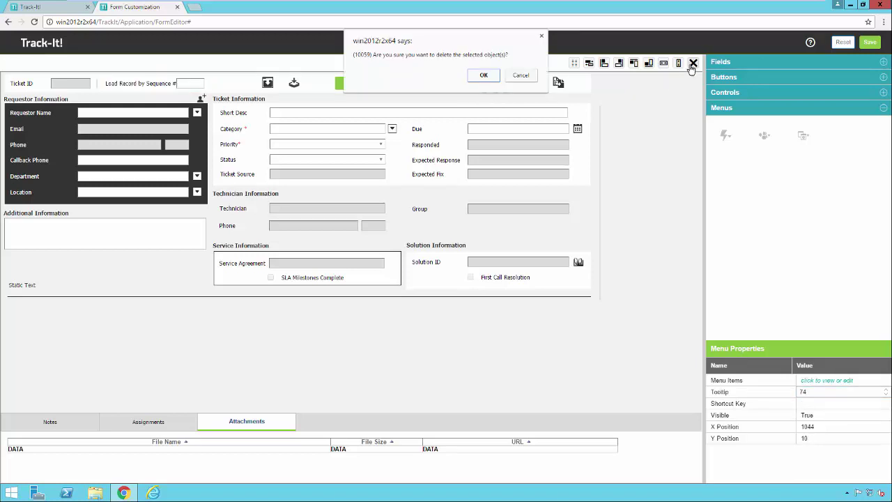
pyautogui.click(483, 75)
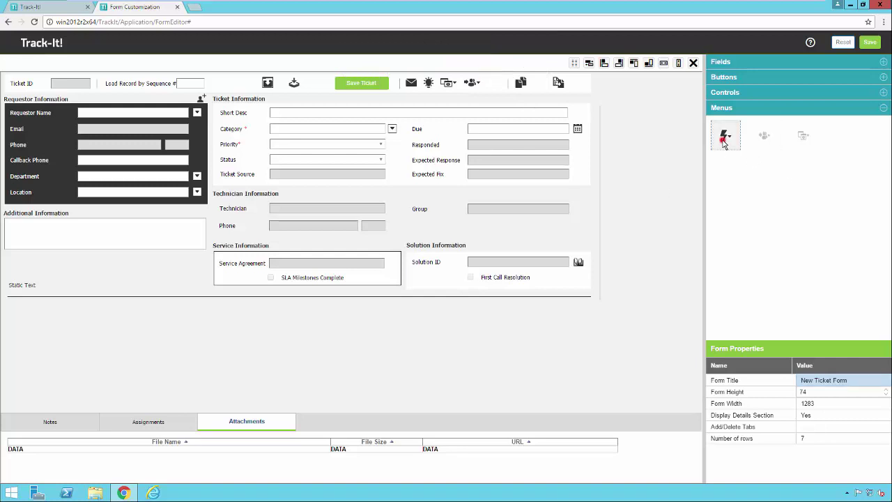
pyautogui.moveTo(726, 135); pyautogui.dragTo(493, 90)
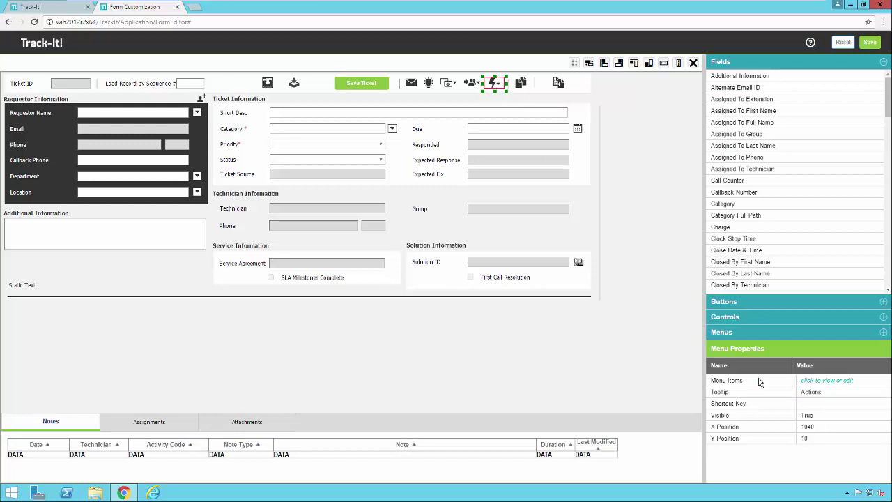
# - Make all six Actions items visible, Close Ticket through Stop Clock, and save
pyautogui.click(814, 382)
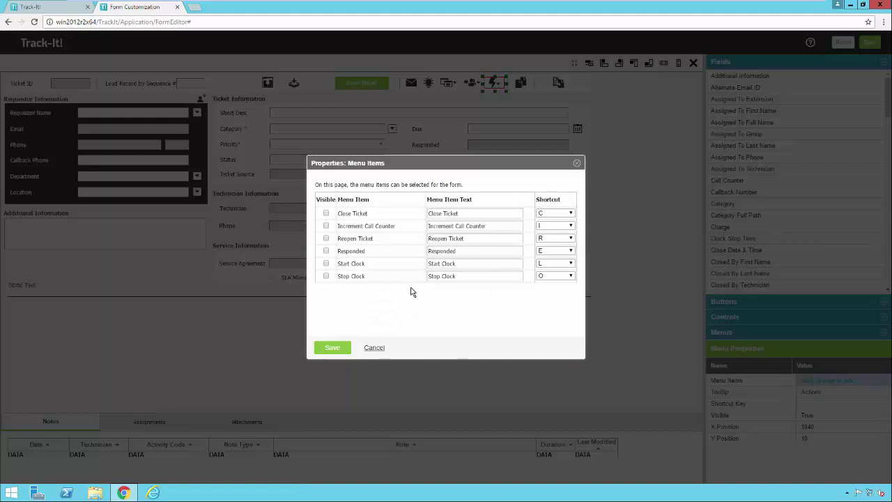
pyautogui.click(326, 213)
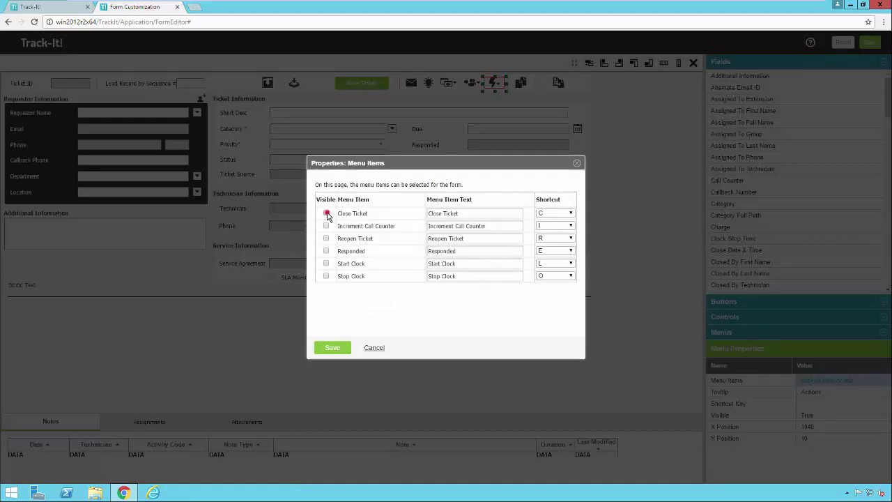
pyautogui.click(325, 226)
pyautogui.click(327, 238)
pyautogui.click(326, 251)
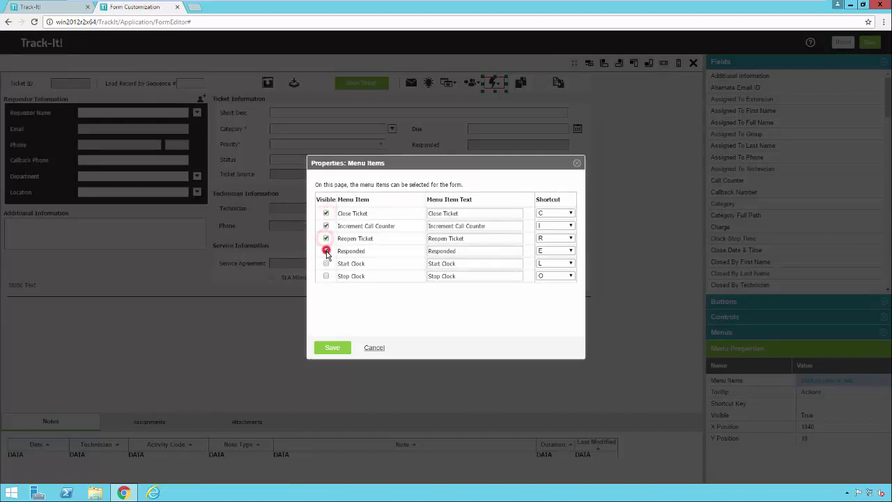
pyautogui.click(327, 263)
pyautogui.click(327, 277)
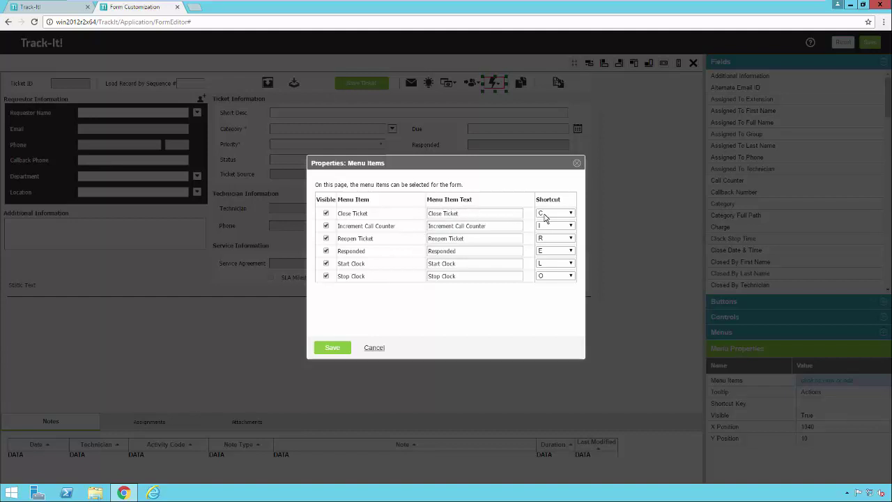
pyautogui.click(334, 348)
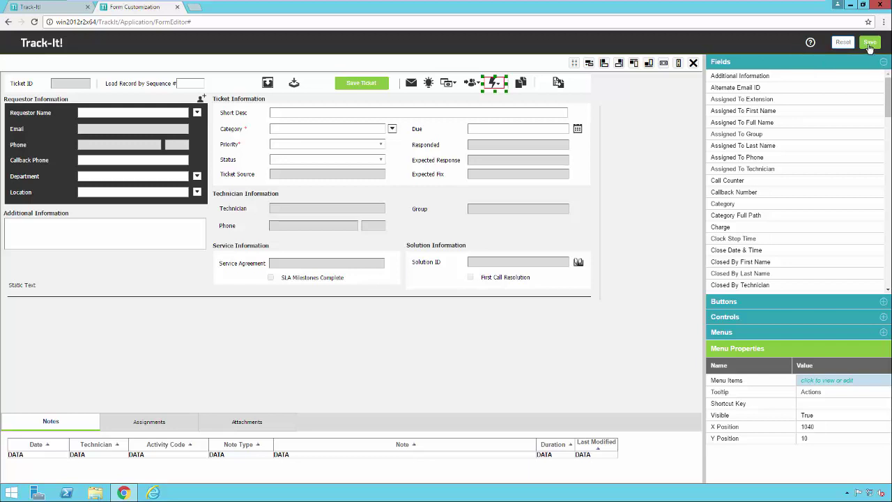
# - Save the customized form and close the form designer
pyautogui.click(870, 43)
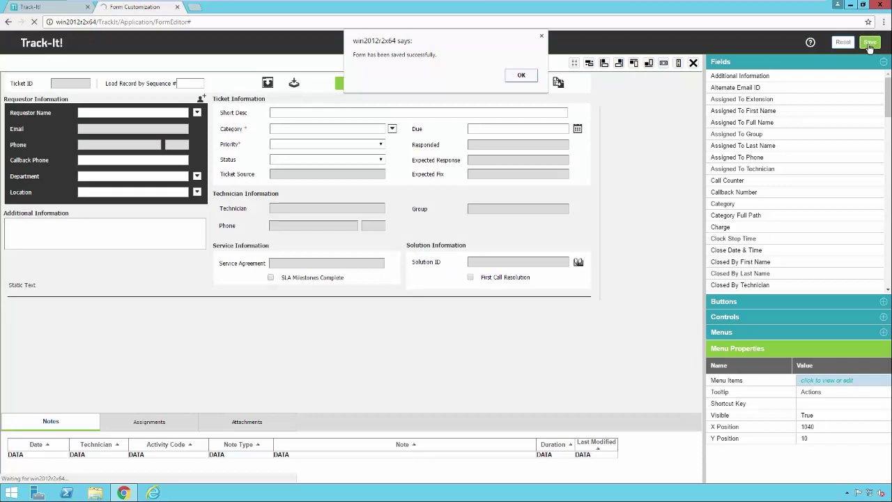
pyautogui.click(521, 77)
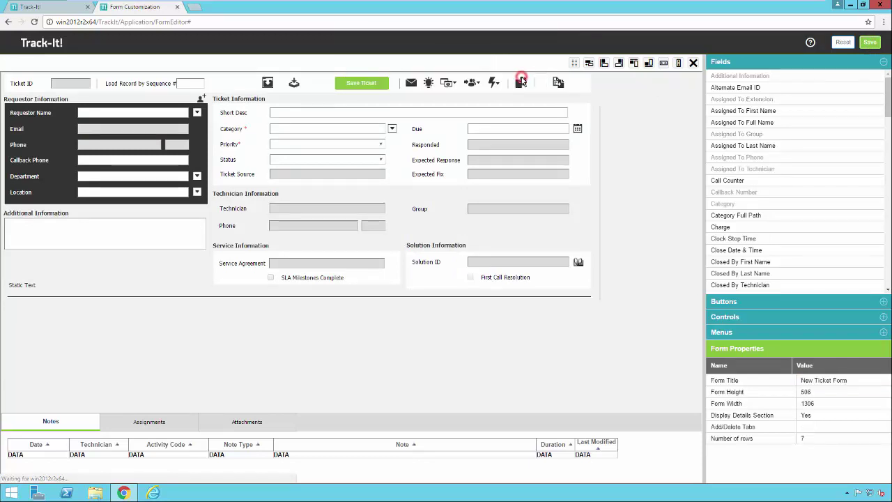
pyautogui.click(178, 8)
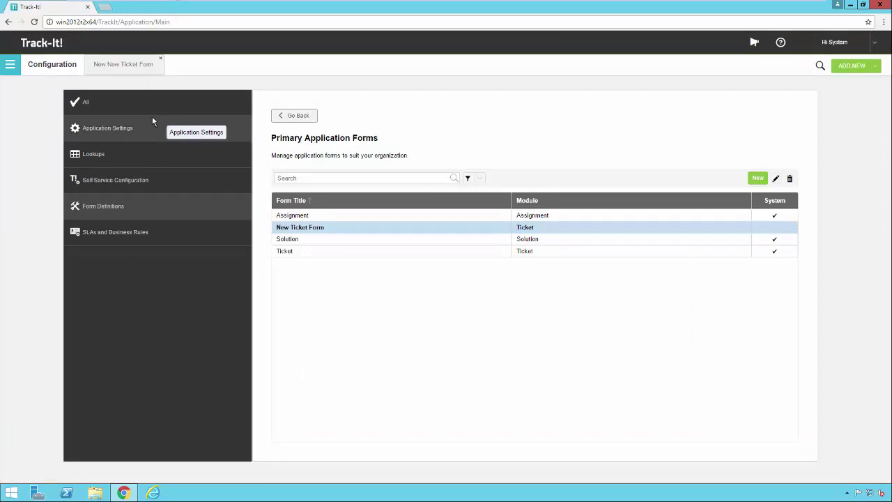
# - Assign New Ticket Form as the group's Ticket form in Assign Forms to Groups and save
pyautogui.click(304, 117)
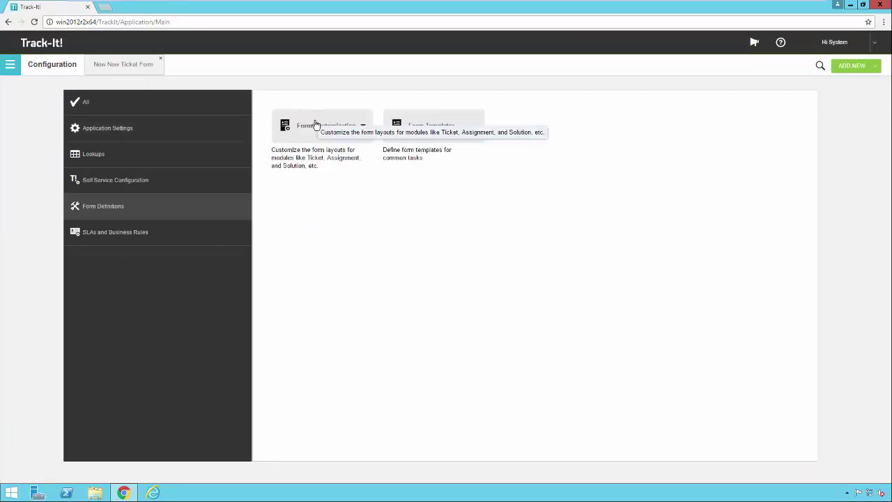
pyautogui.click(352, 125)
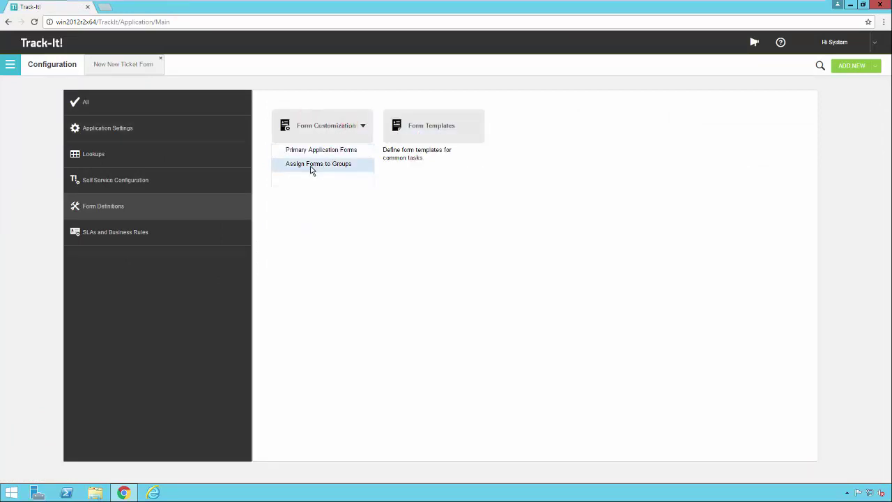
pyautogui.click(310, 166)
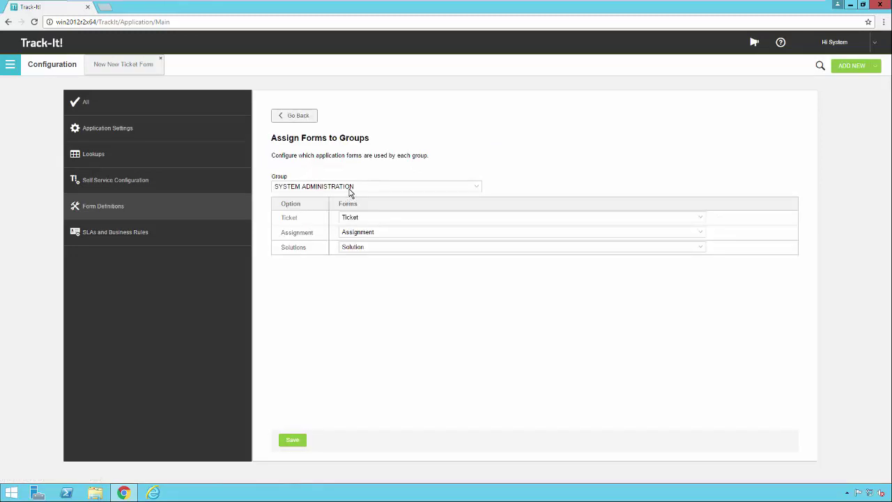
pyautogui.click(699, 219)
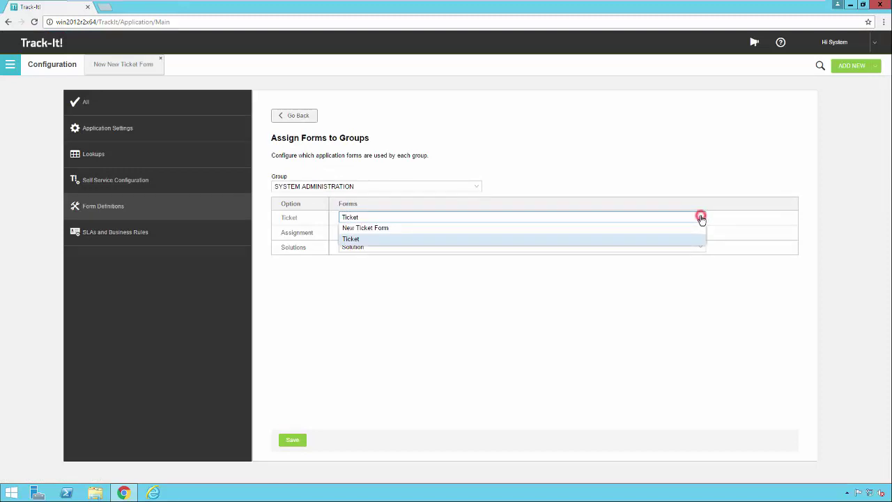
pyautogui.click(391, 229)
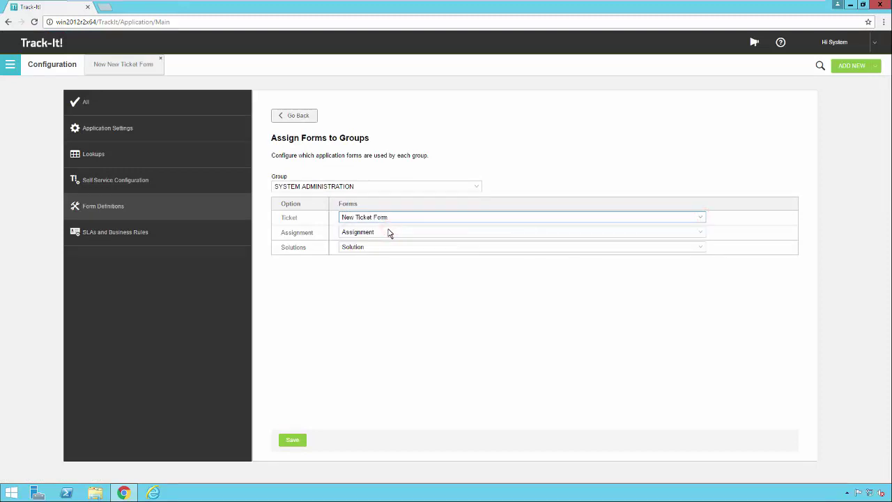
pyautogui.click(293, 440)
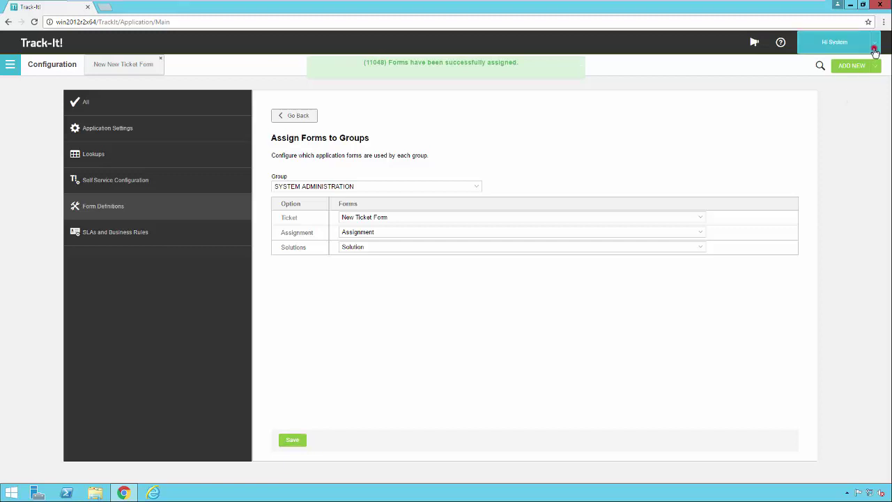
pyautogui.click(871, 43)
# - Log out, sign back in under SYSTEM ADMINISTRATION, and start a New Ticket from ADD NEW
pyautogui.click(760, 110)
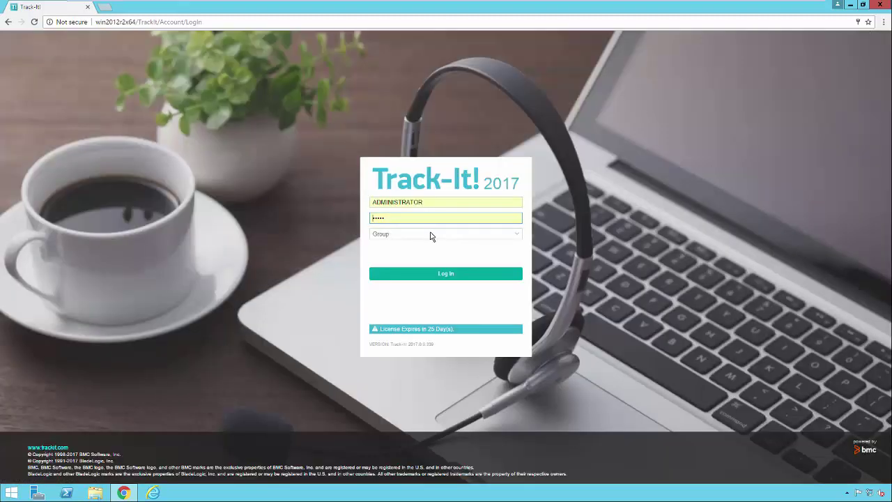
pyautogui.click(430, 235)
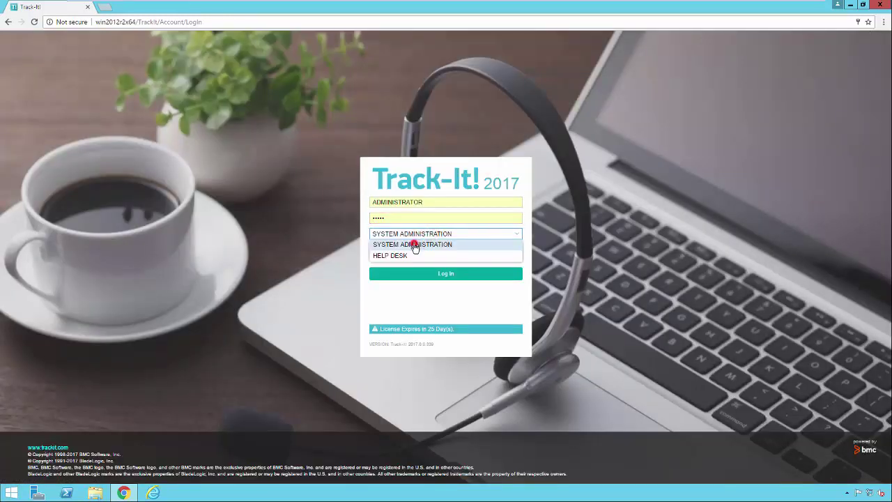
pyautogui.click(446, 274)
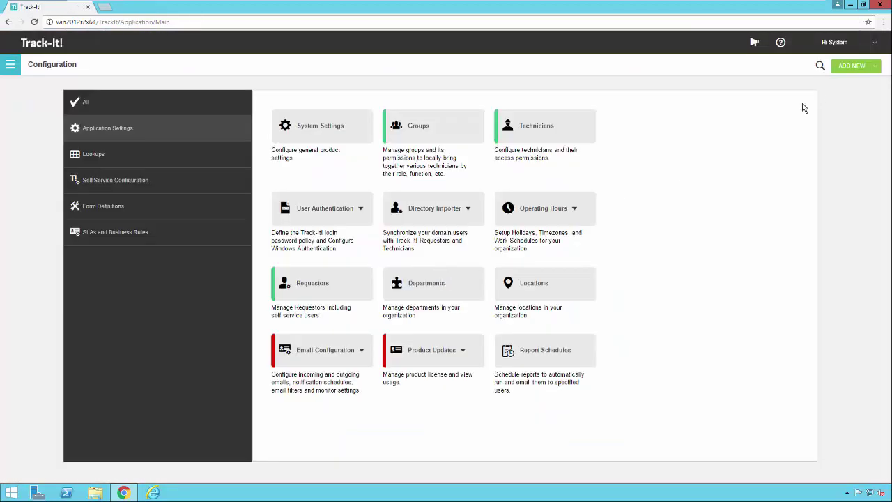
pyautogui.click(875, 67)
pyautogui.click(847, 79)
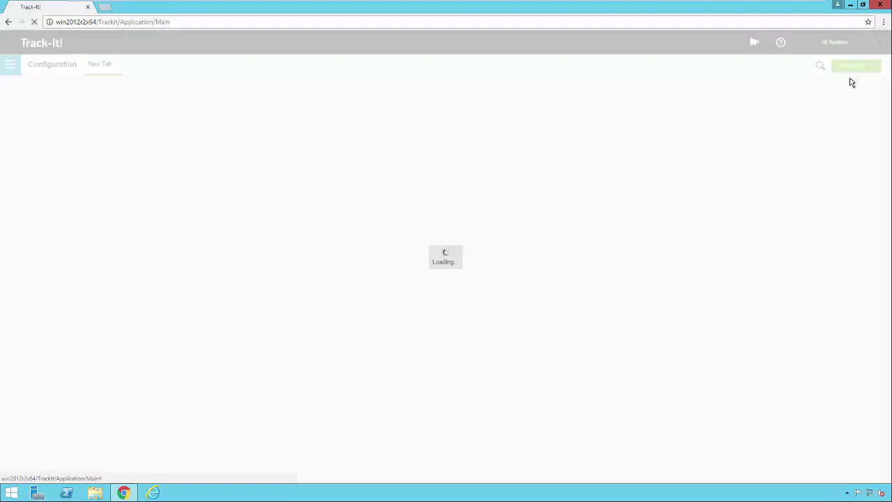